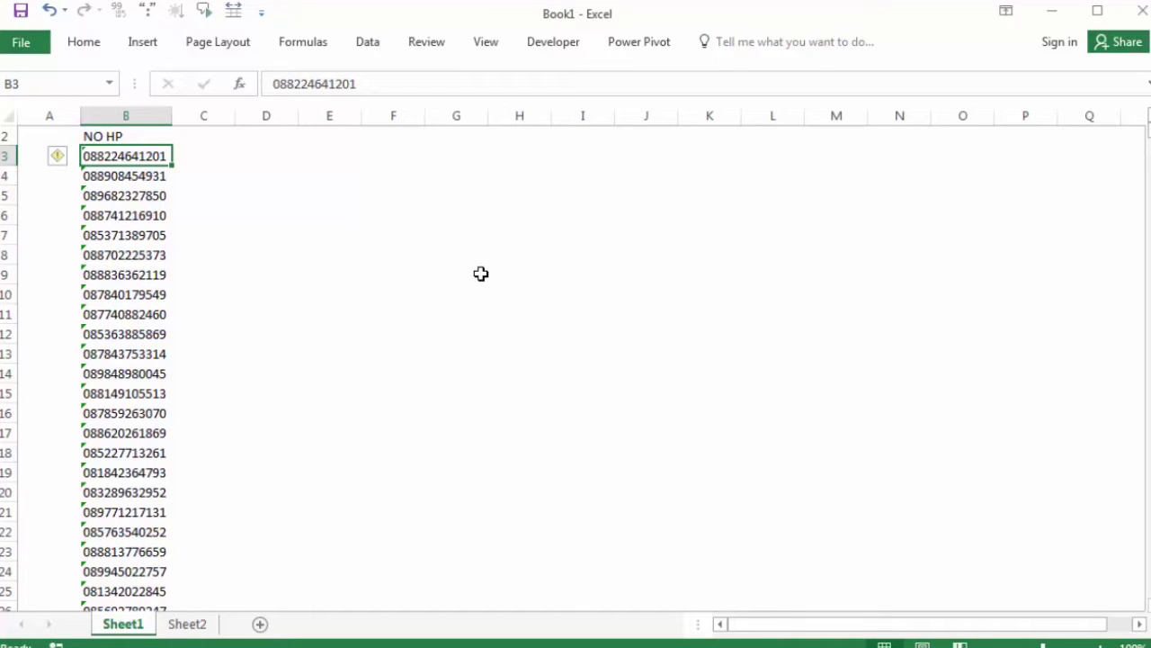
key(Right)
key(Left)
key(Down)
key(Up)
key(Right)
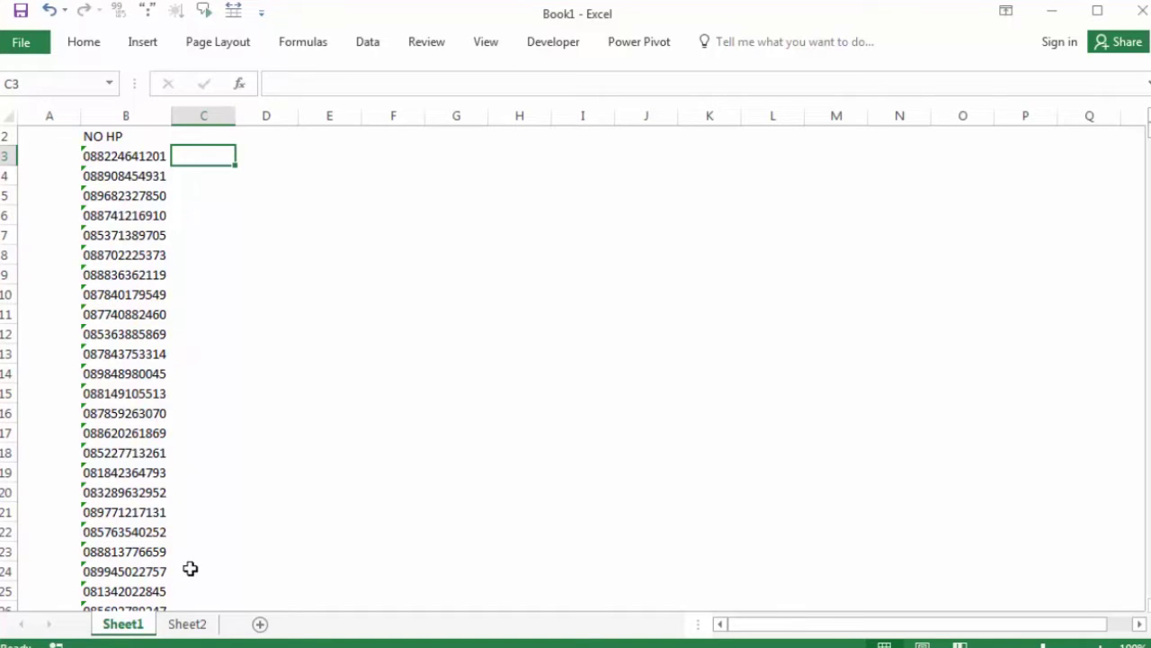
Step: Examine the table of four-digit prefixes and operator names on Sheet2 and compare it with the phone numbers on Sheet1
click(191, 627)
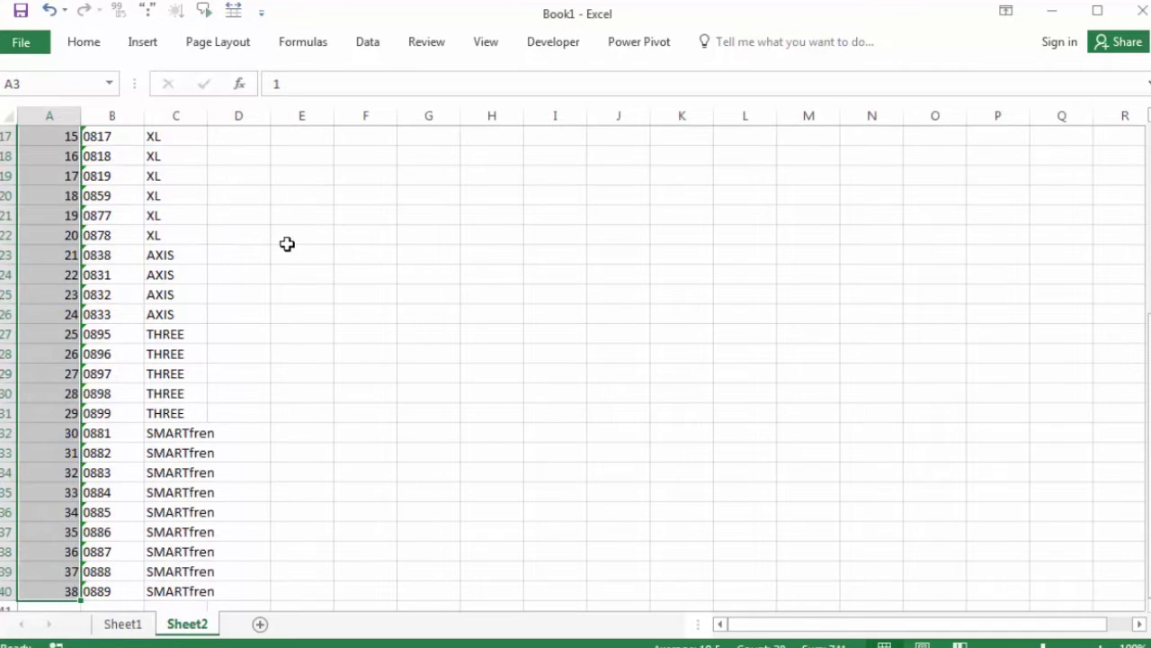
scroll(288, 243, up, 5)
click(111, 174)
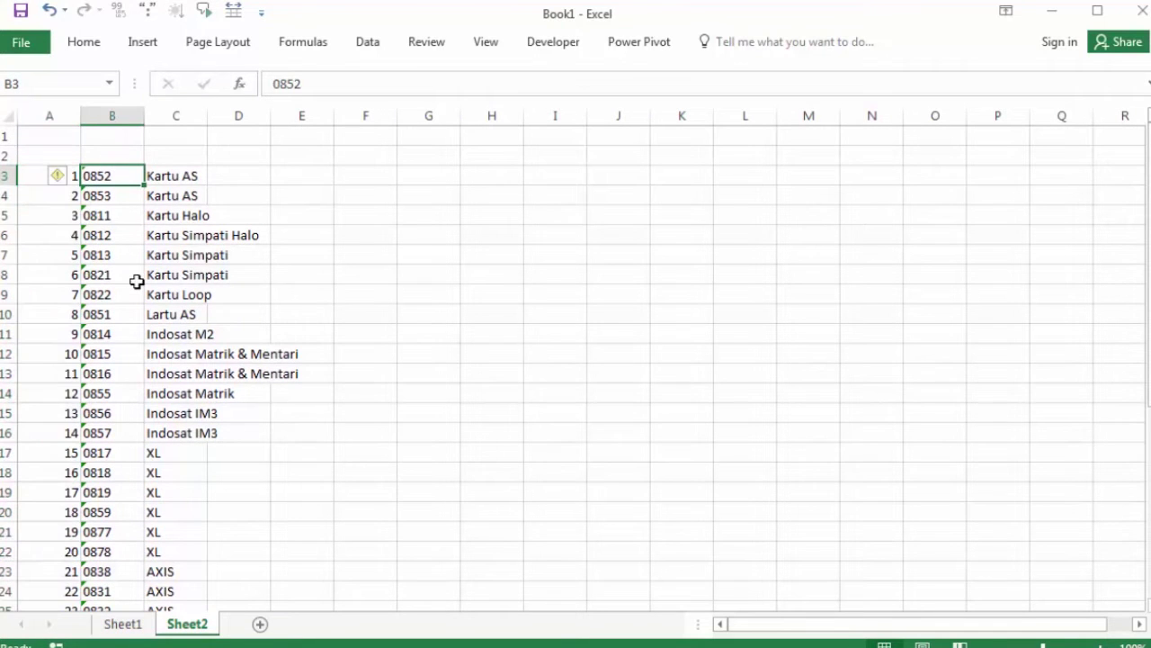
scroll(134, 283, down, 8)
scroll(132, 285, up, 8)
click(182, 176)
click(99, 175)
click(175, 174)
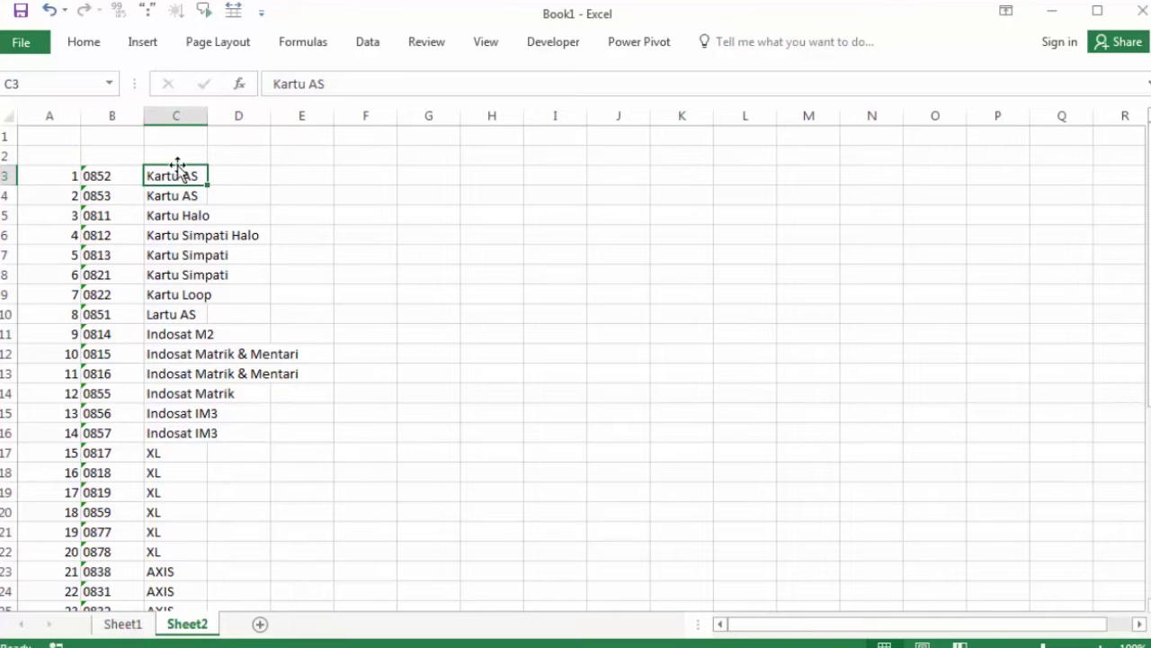
drag(174, 175, 188, 319)
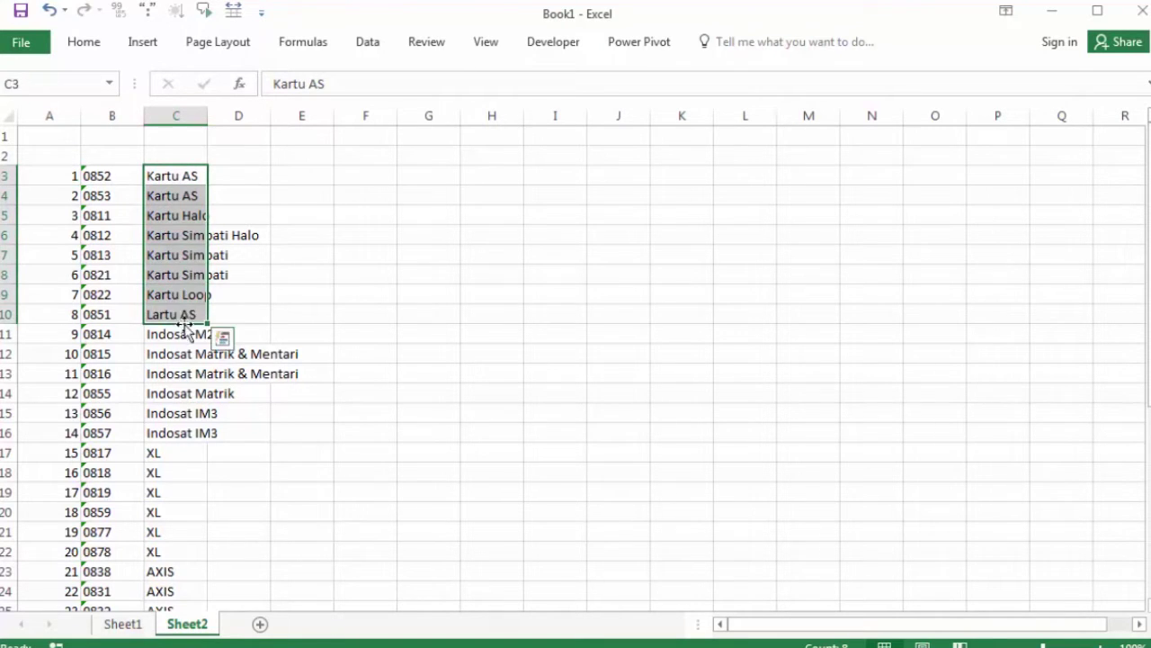
click(105, 332)
drag(107, 332, 194, 433)
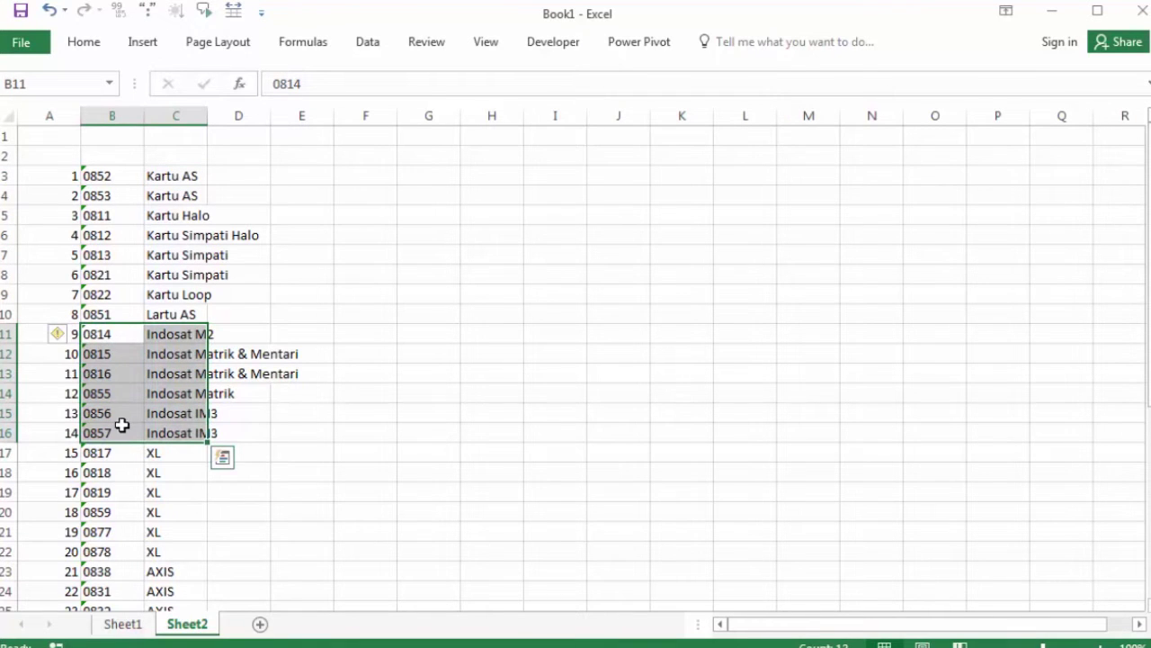
click(249, 290)
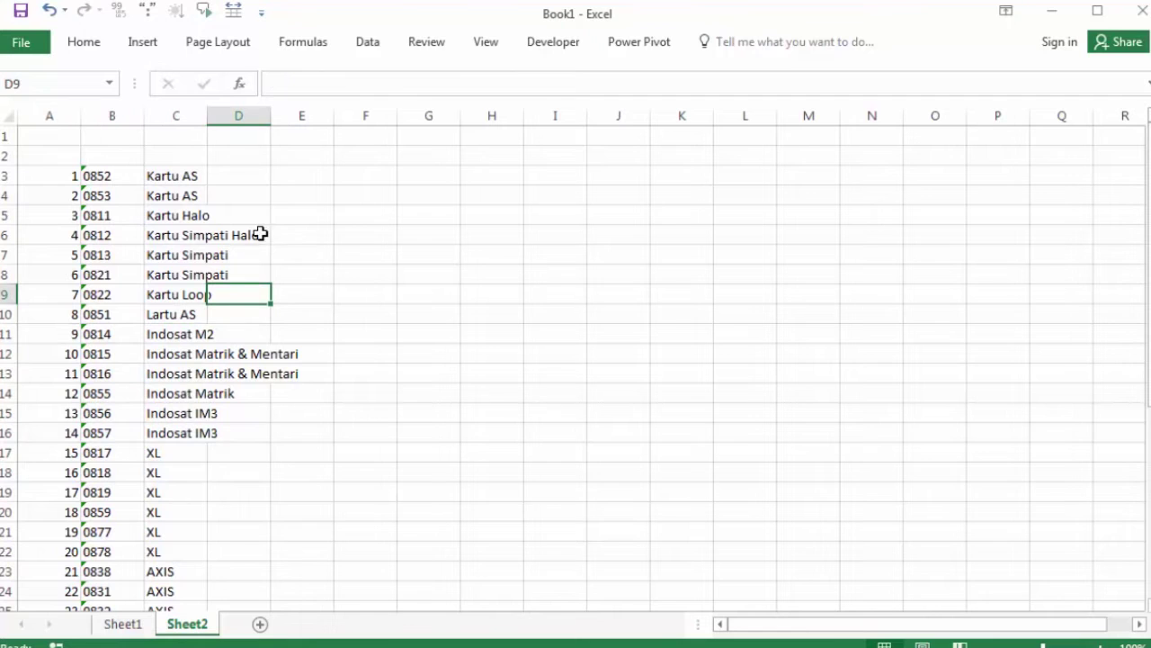
click(124, 623)
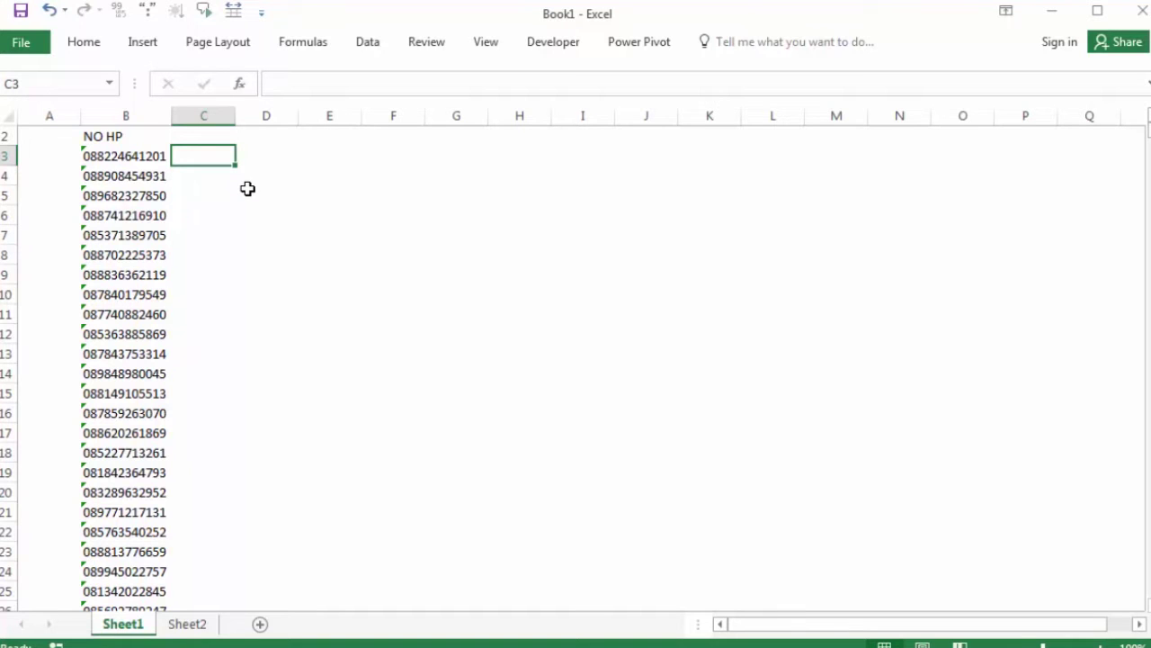
click(188, 623)
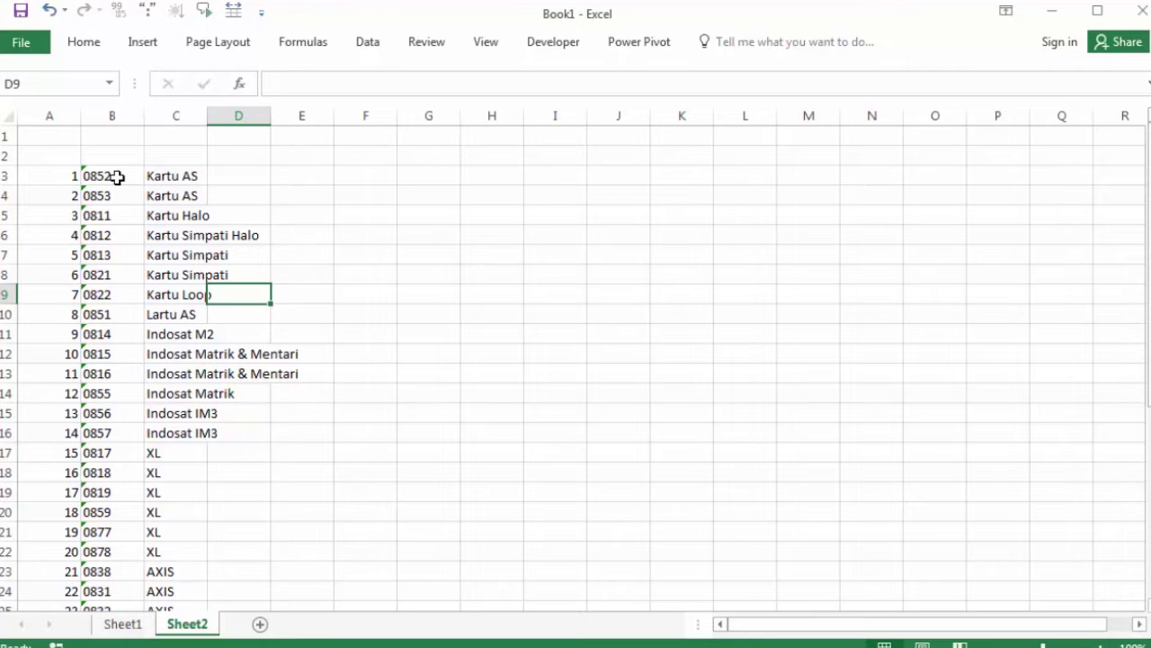
click(122, 624)
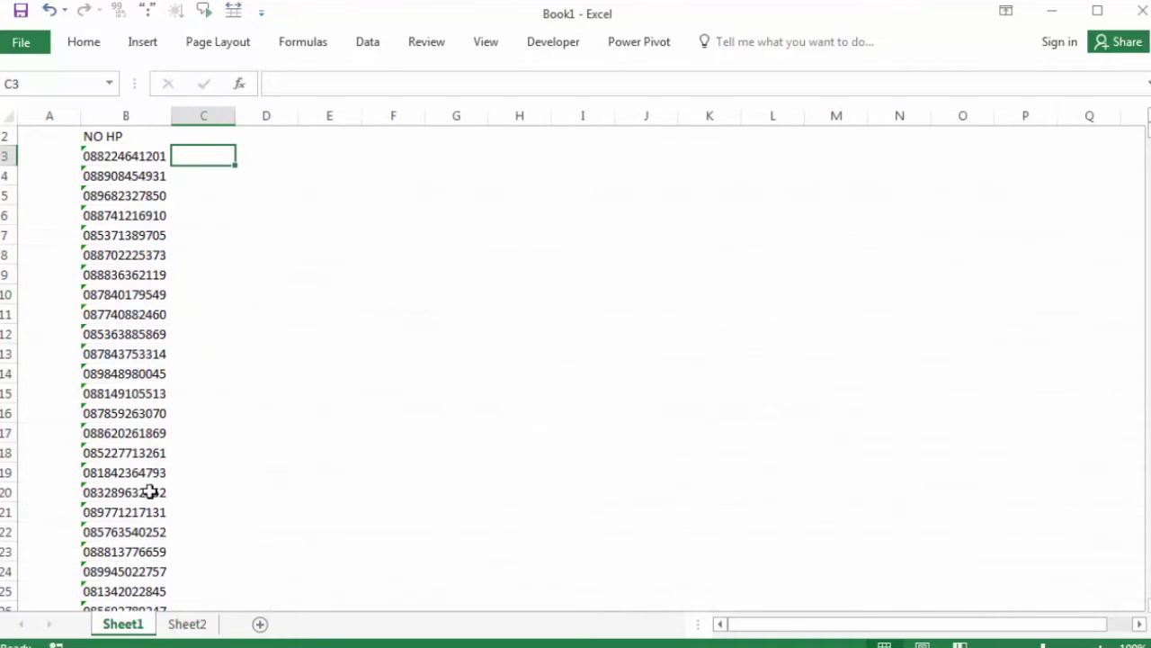
Step: Enter =LEFT(B3;4) in cell C3 of Sheet1 to extract the first four digits of the phone number
click(129, 157)
click(216, 157)
text(=)
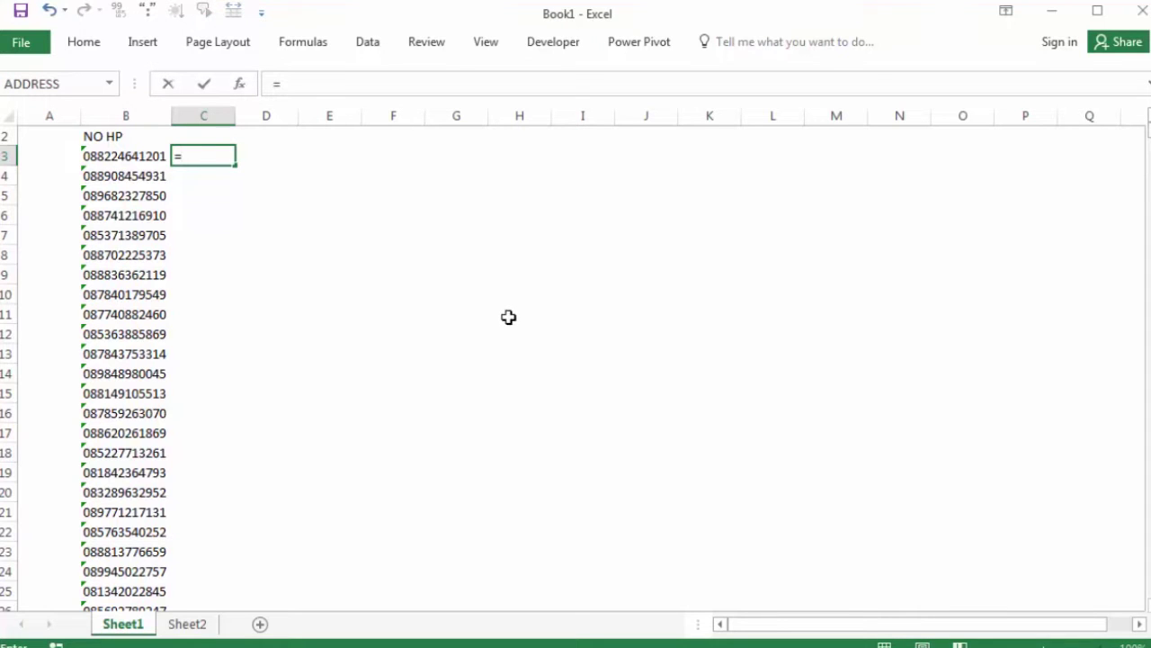
text(le)
key(Tab)
key(Left)
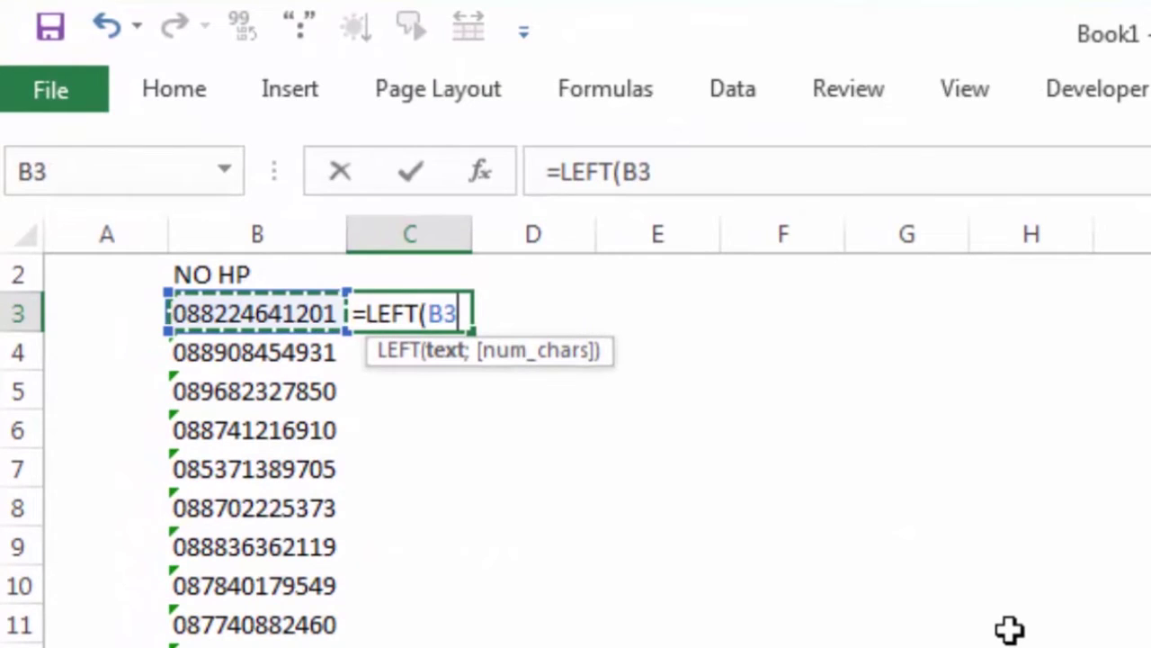
text(;4)
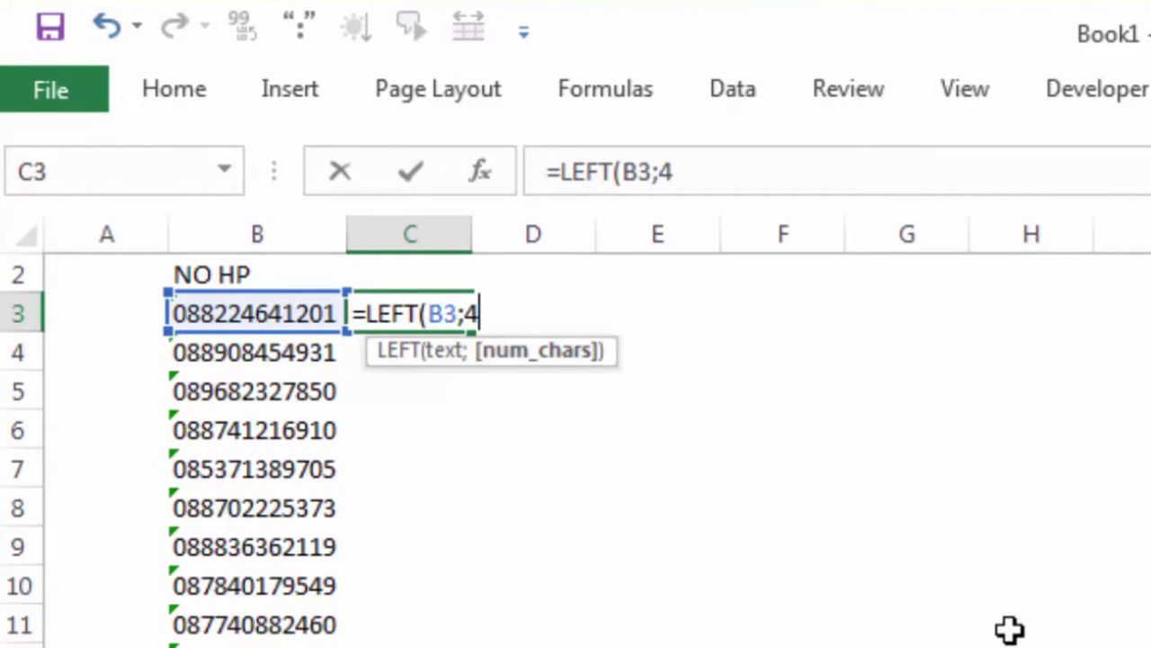
key(Return)
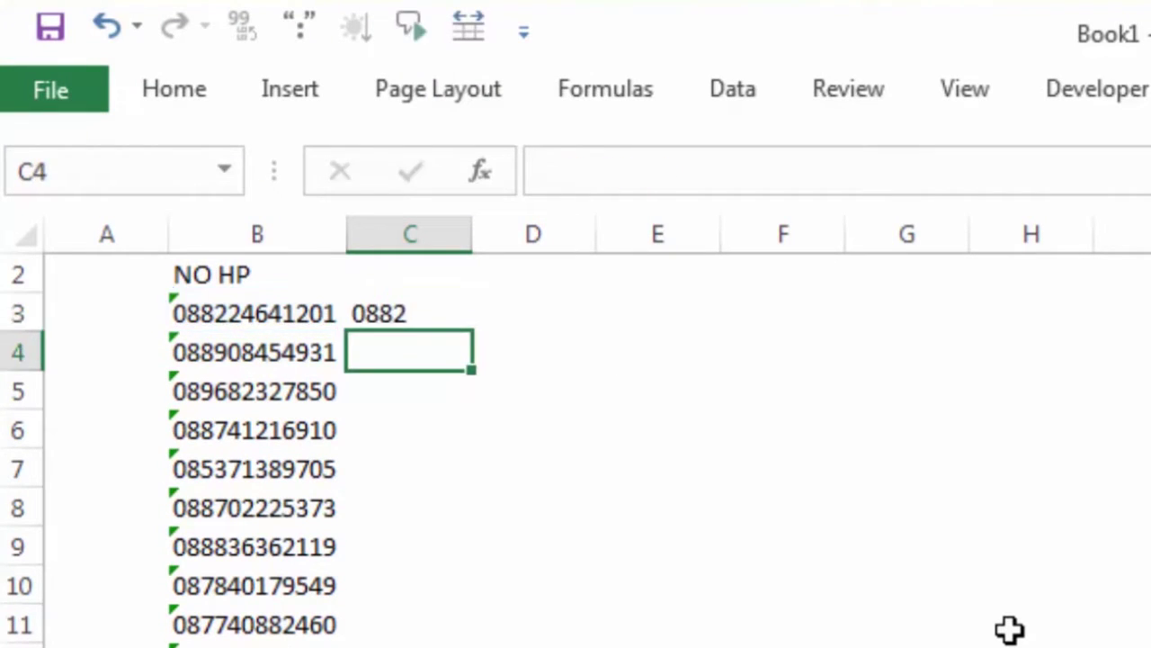
Step: Wrap the LEFT(B3;4) expression in C3 in a VLOOKUP function so that it serves as the lookup value
click(423, 317)
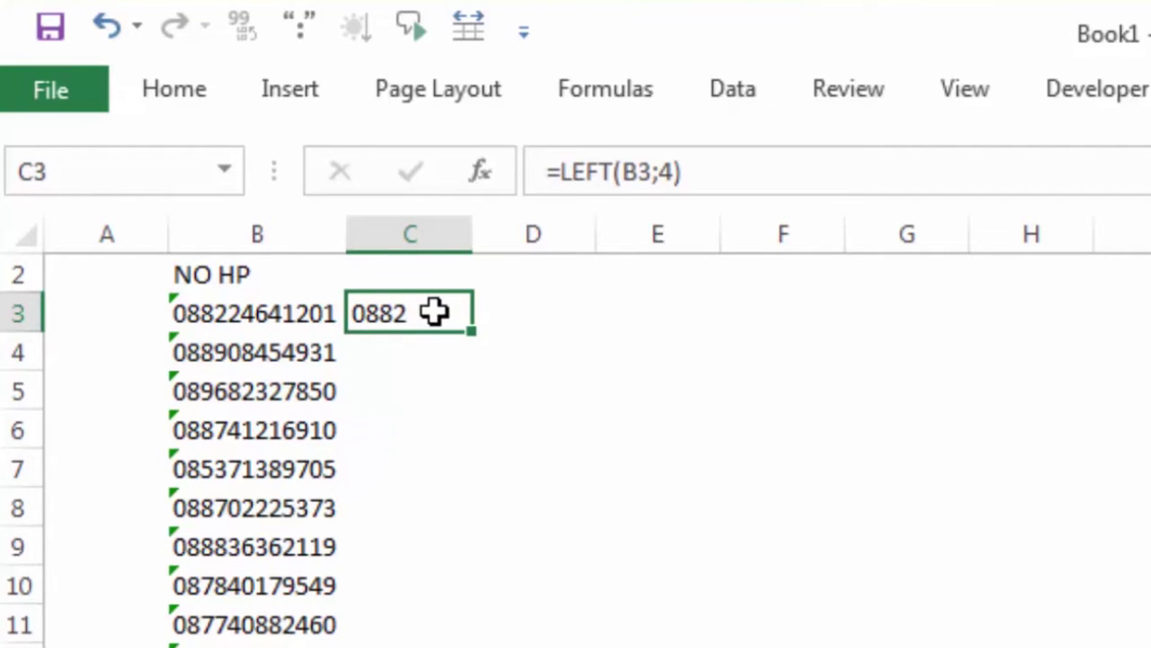
double_click(430, 314)
key(Left)
key(Left)
key(Left)
key(Left)
key(Left)
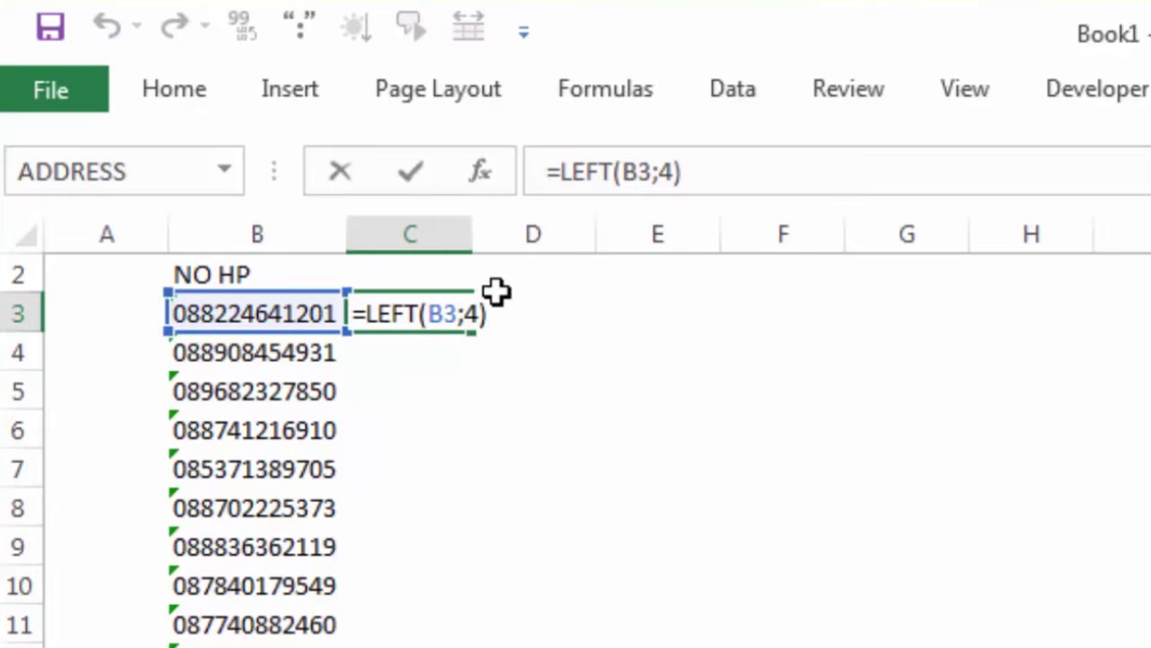
text(vlo)
key(Tab)
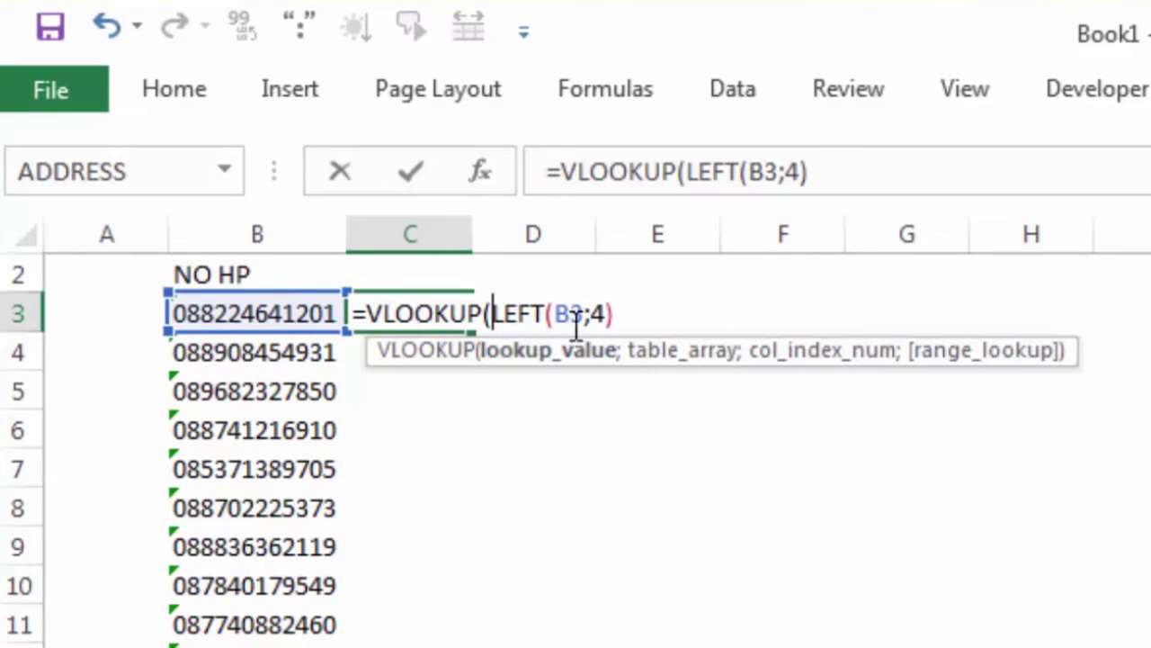
click(623, 317)
text(;)
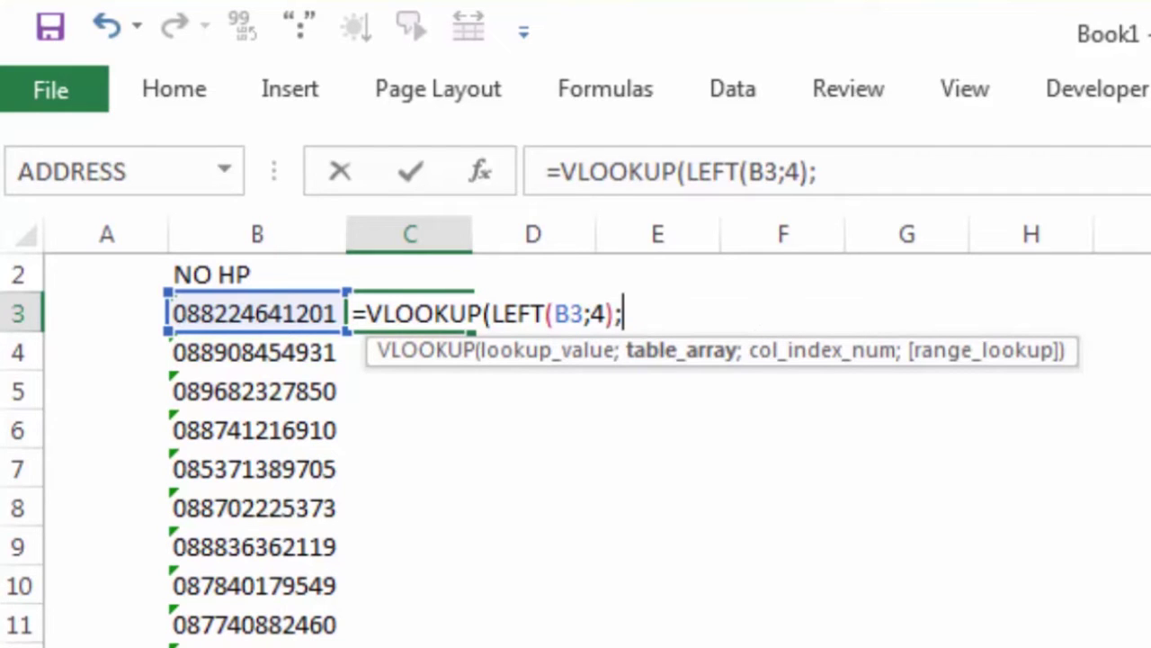
Step: Set the VLOOKUP table array to the absolute range Sheet2!$B$3:$C$40
click(429, 644)
drag(243, 358, 342, 378)
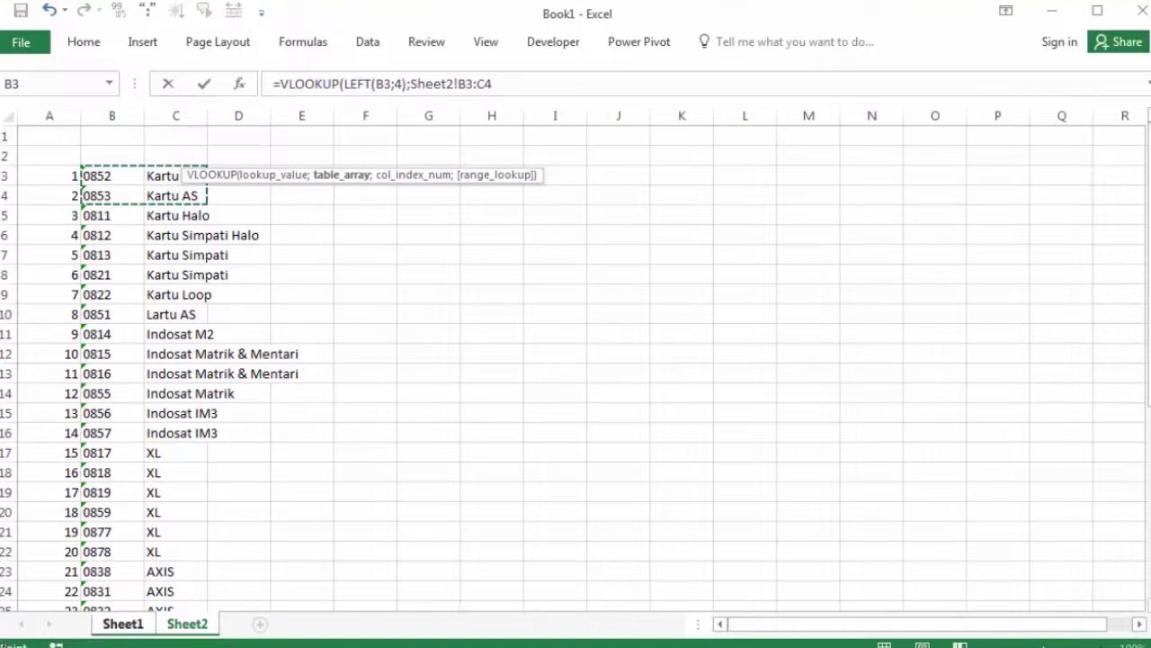
key(ctrl+shift+Down)
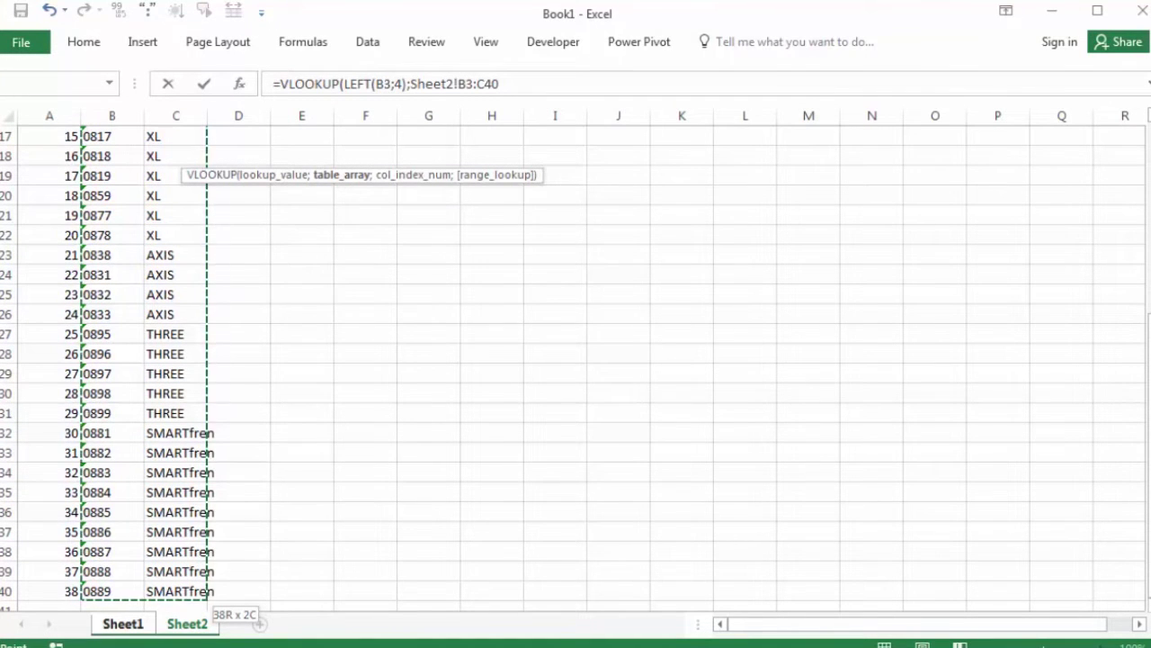
key(F4)
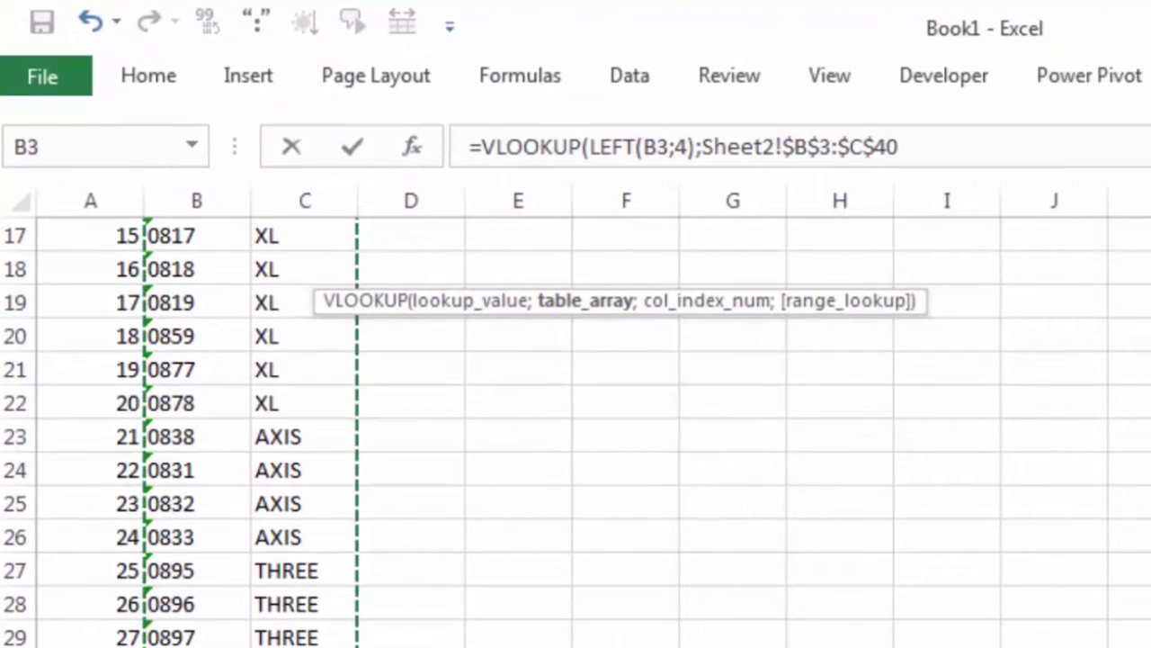
text(;)
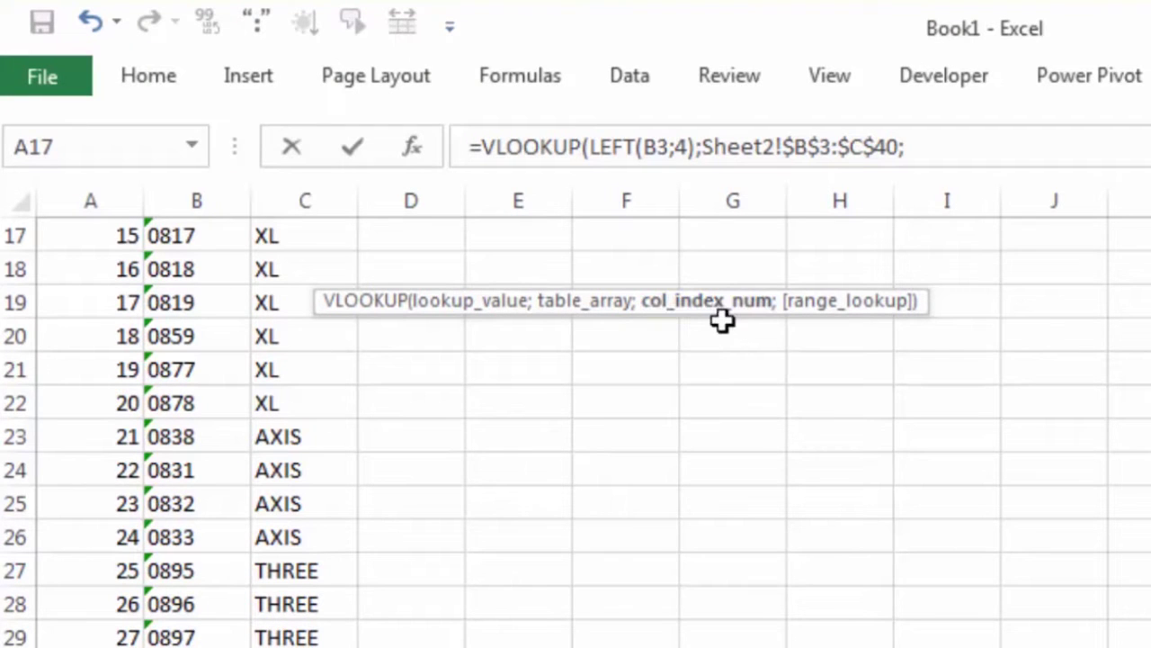
Step: Complete the VLOOKUP with column index 2 and FALSE for an exact match, accepting the closing-parenthesis correction
text(2)
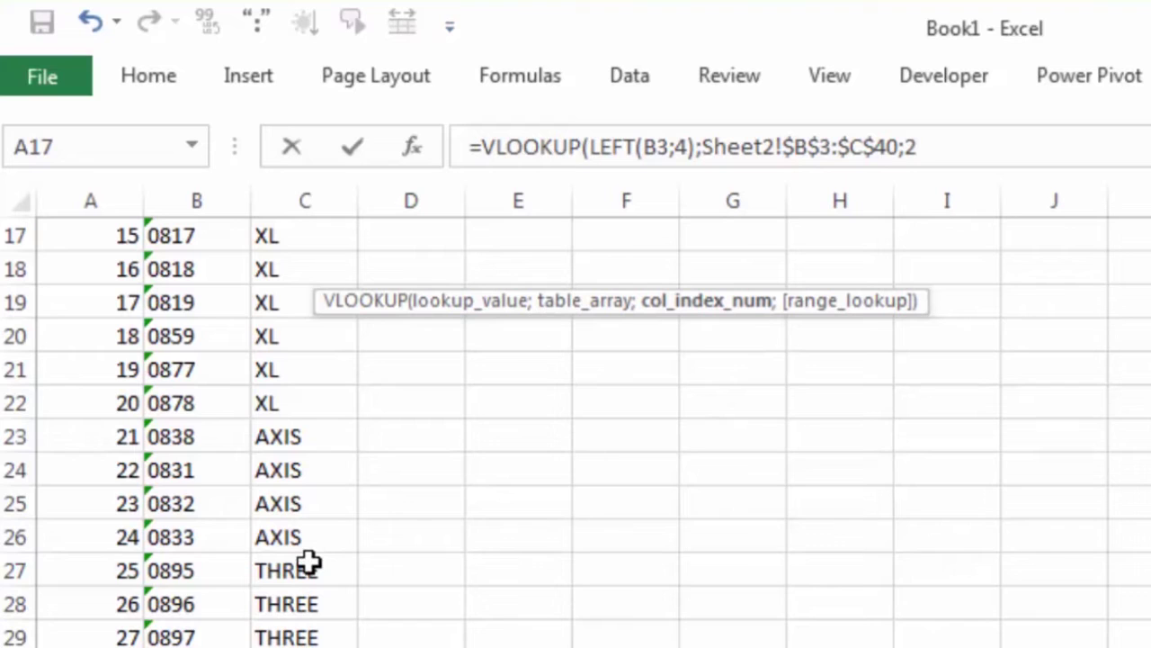
text(;)
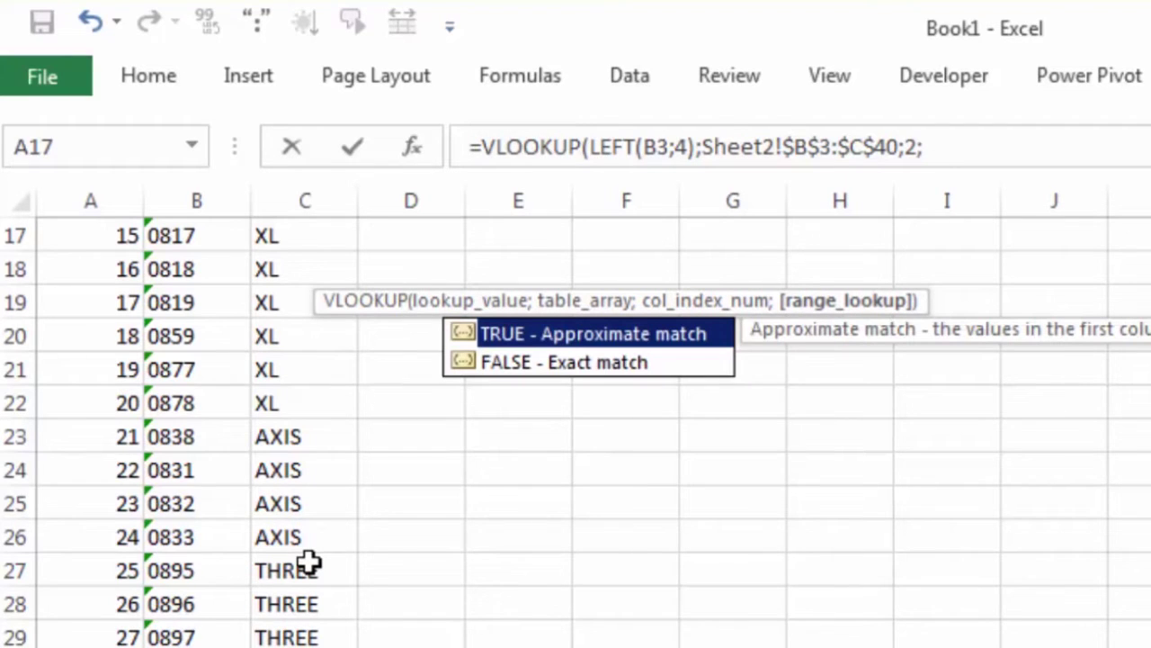
key(Down)
key(Tab)
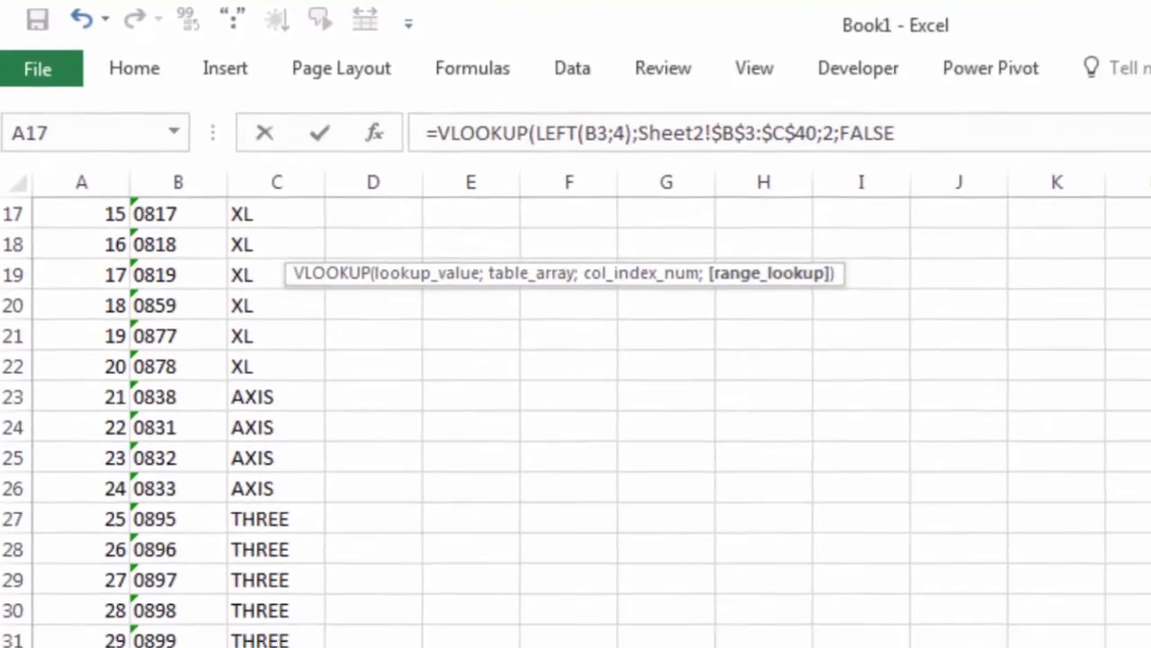
key(Return)
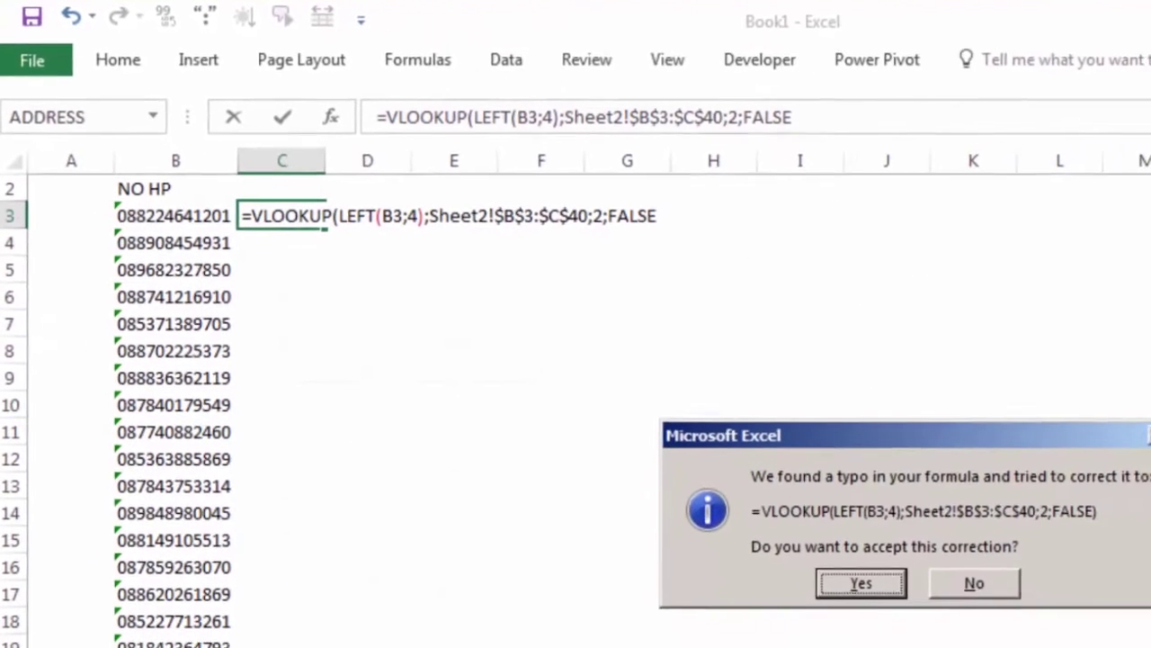
click(835, 574)
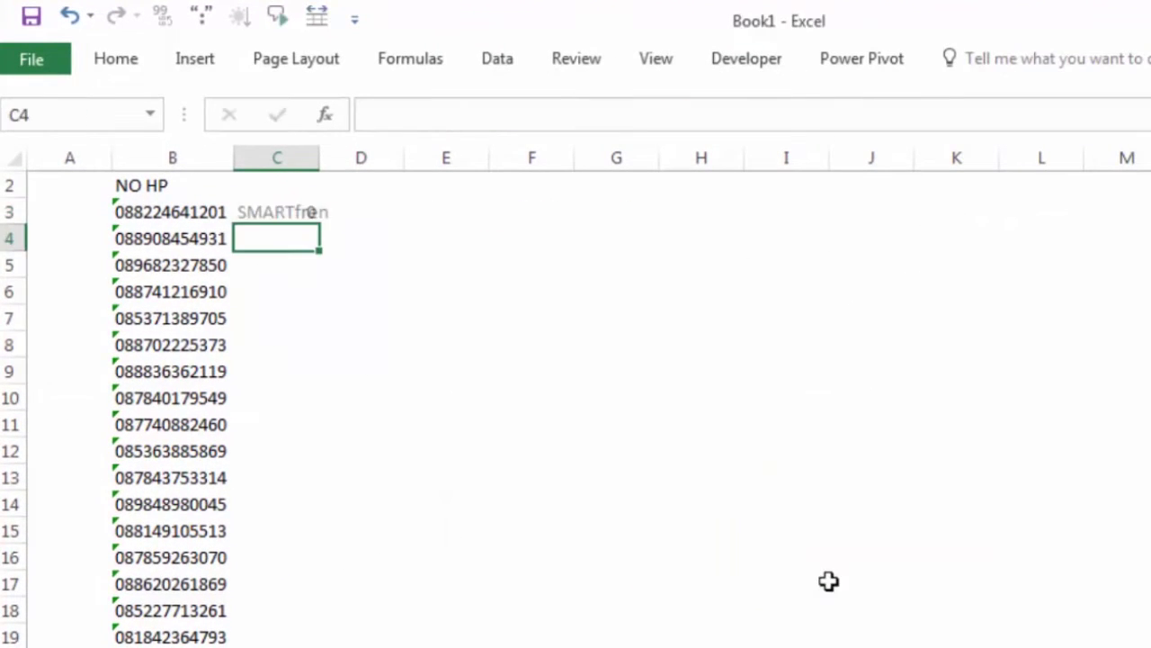
Step: Widen column C on Sheet1 so the operator name fits with room to spare
click(284, 201)
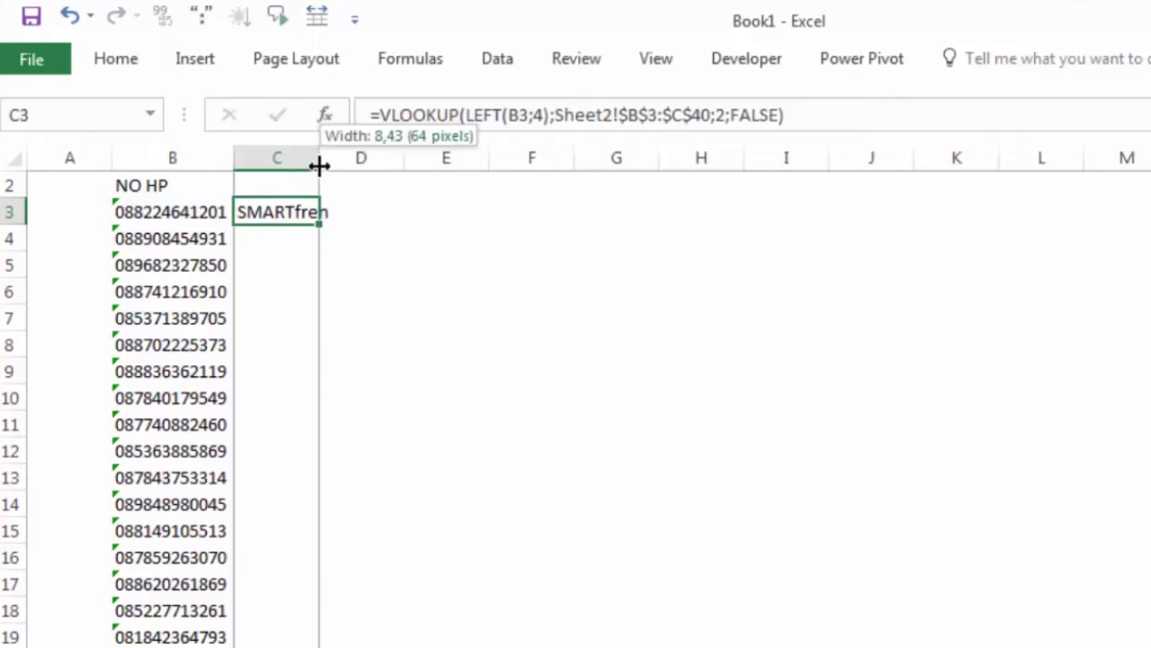
double_click(320, 162)
click(146, 212)
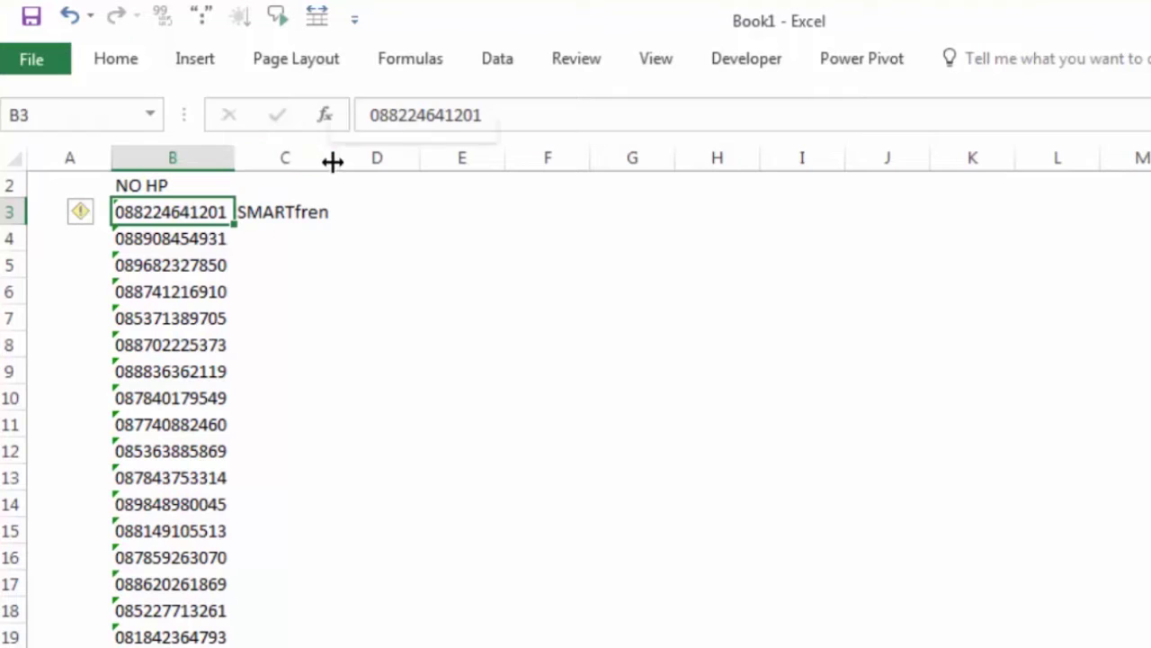
drag(334, 159, 373, 167)
click(586, 263)
Step: Fill the VLOOKUP formula from C3 down column C for all phone numbers and review the filled rows
click(316, 216)
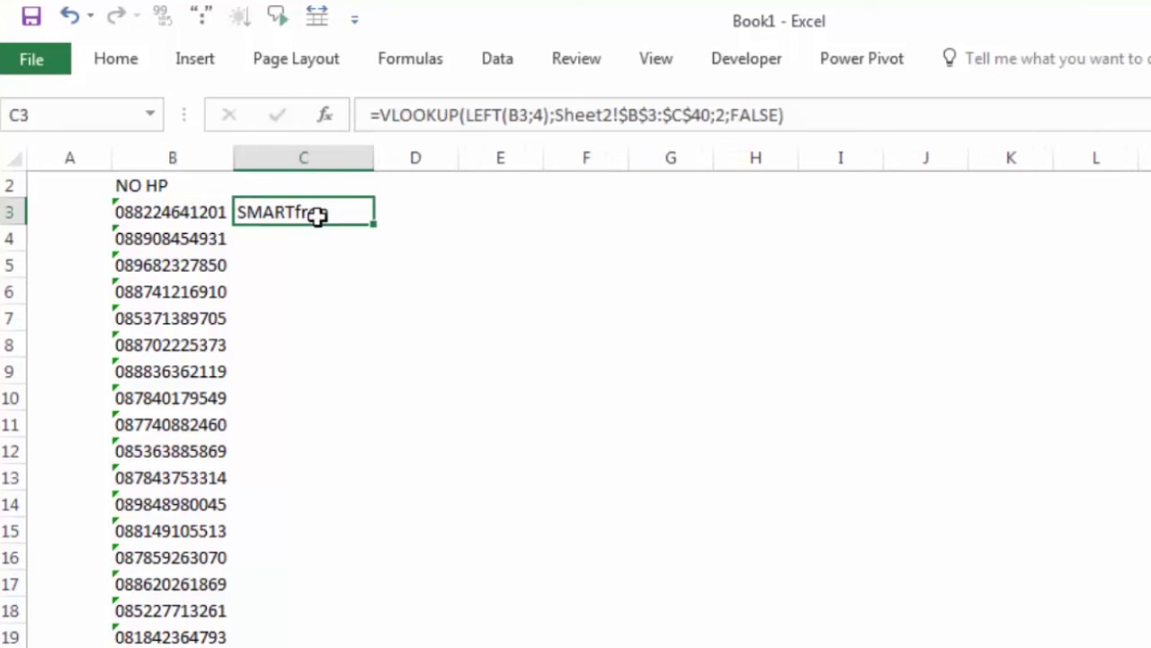
double_click(376, 222)
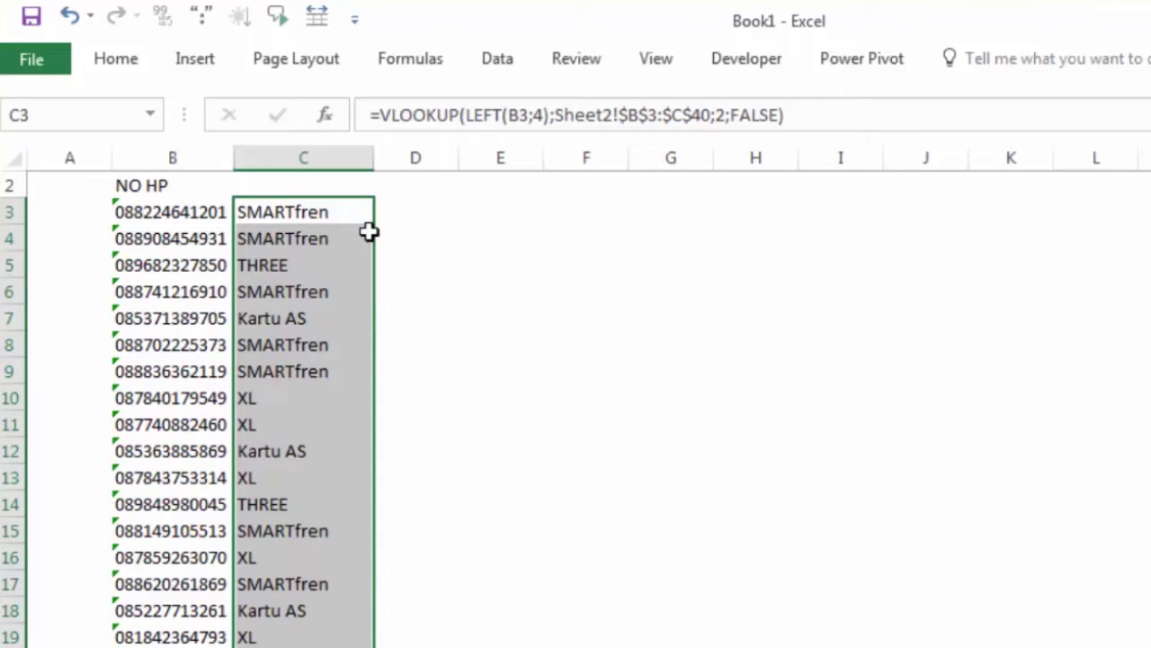
click(311, 456)
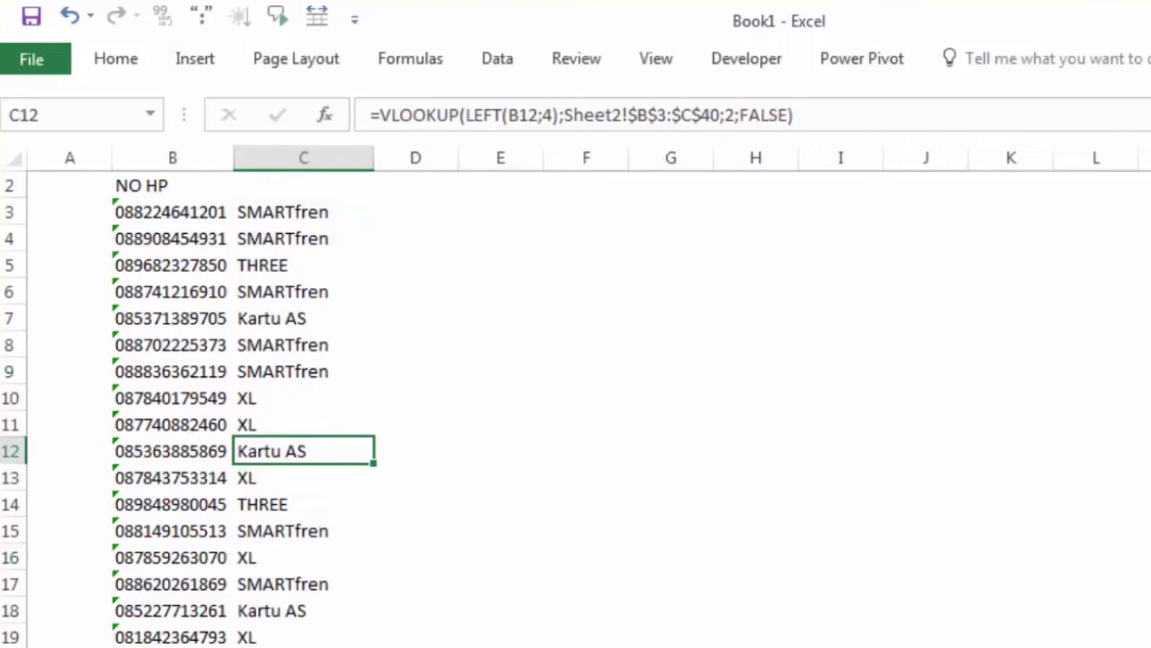
scroll(575, 405, down, 20)
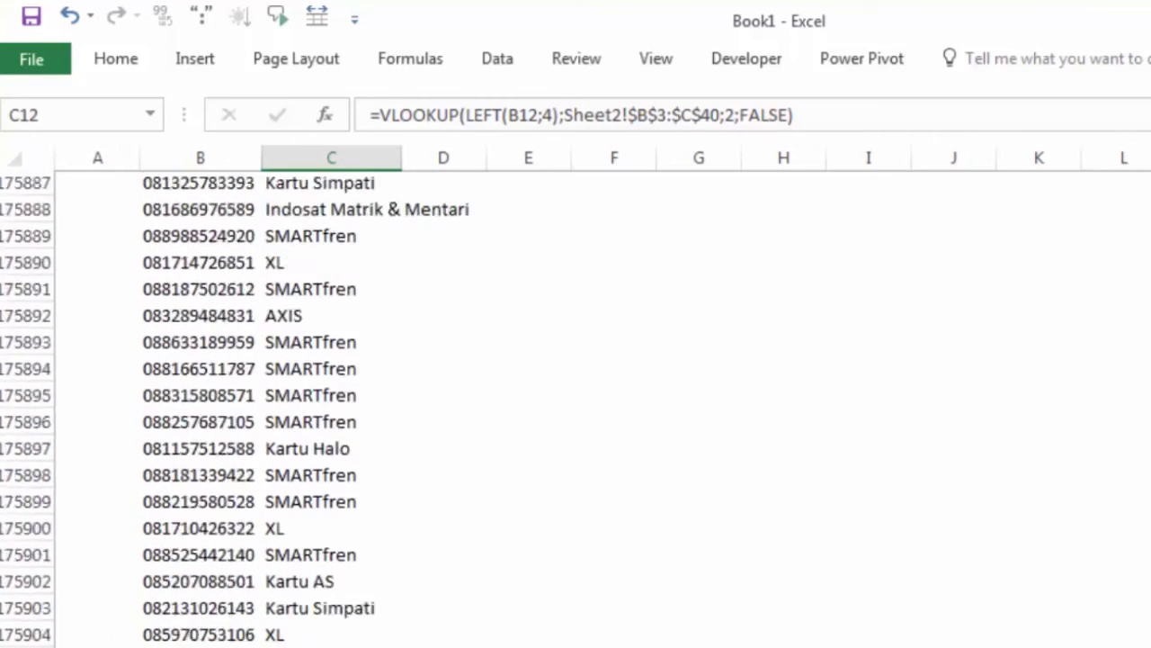
scroll(576, 405, down, 20)
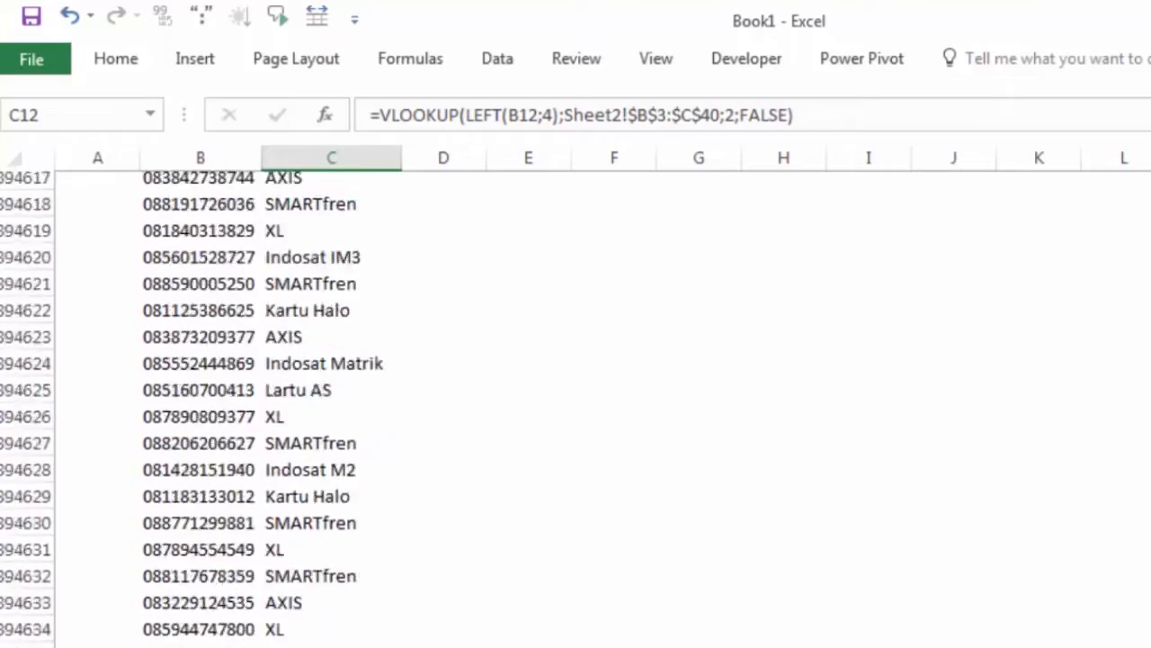
scroll(575, 405, down, 20)
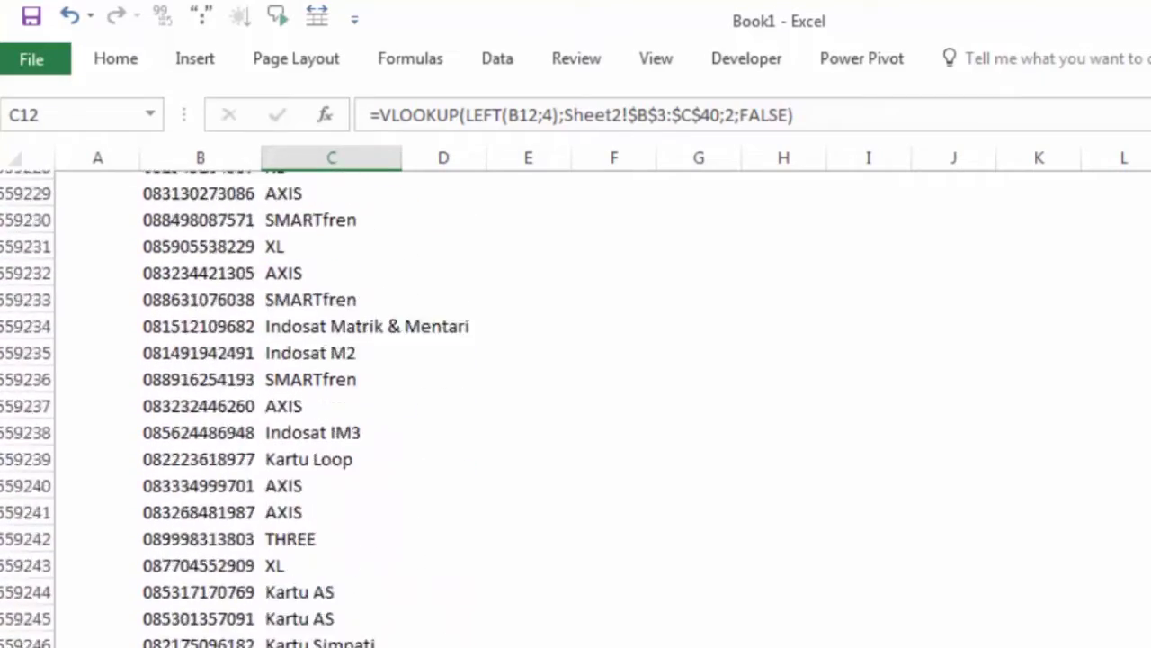
Step: Review the filled operator names down to the last row of column C, returning to the formula in C3
scroll(576, 404, down, 20)
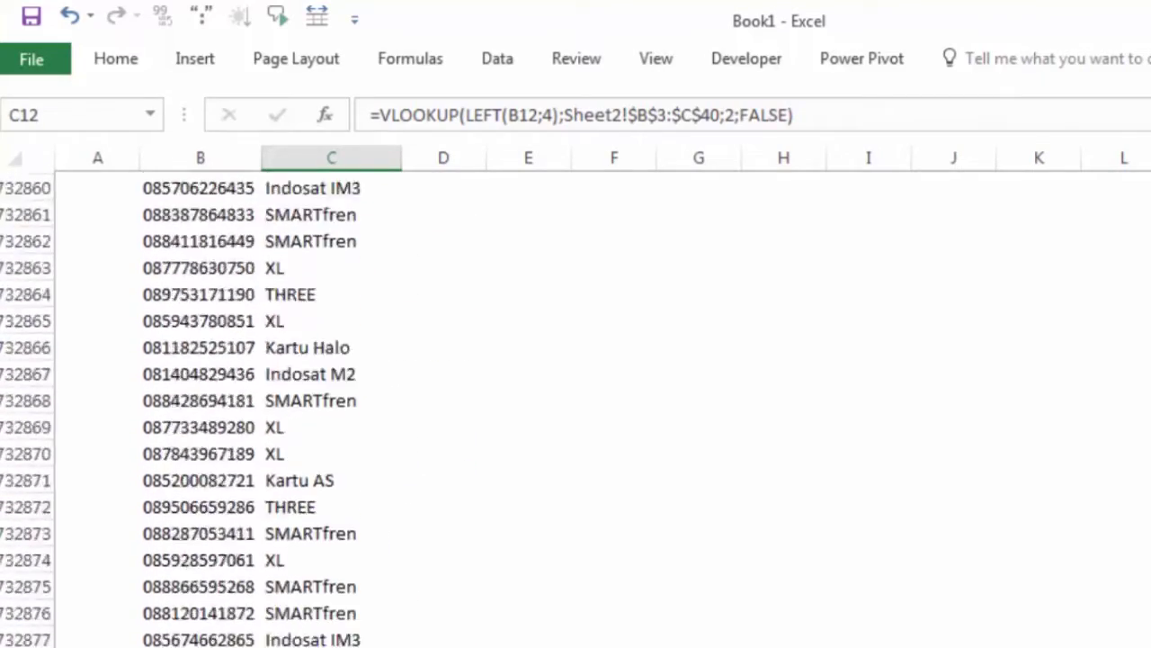
scroll(575, 405, down, 20)
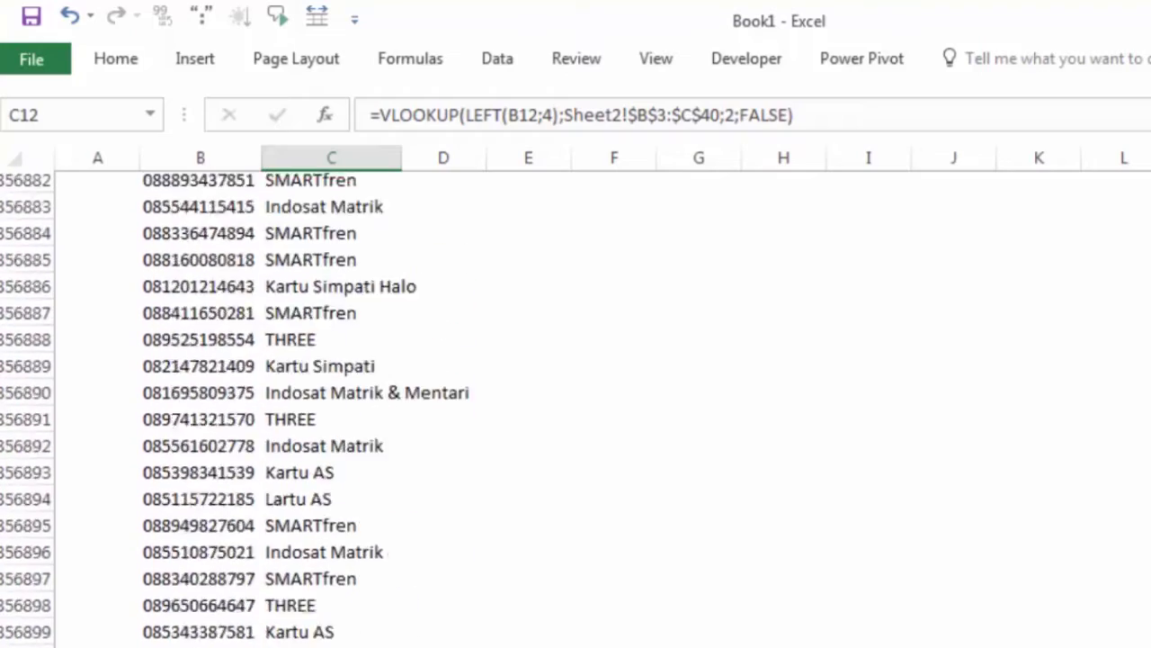
scroll(575, 405, down, 20)
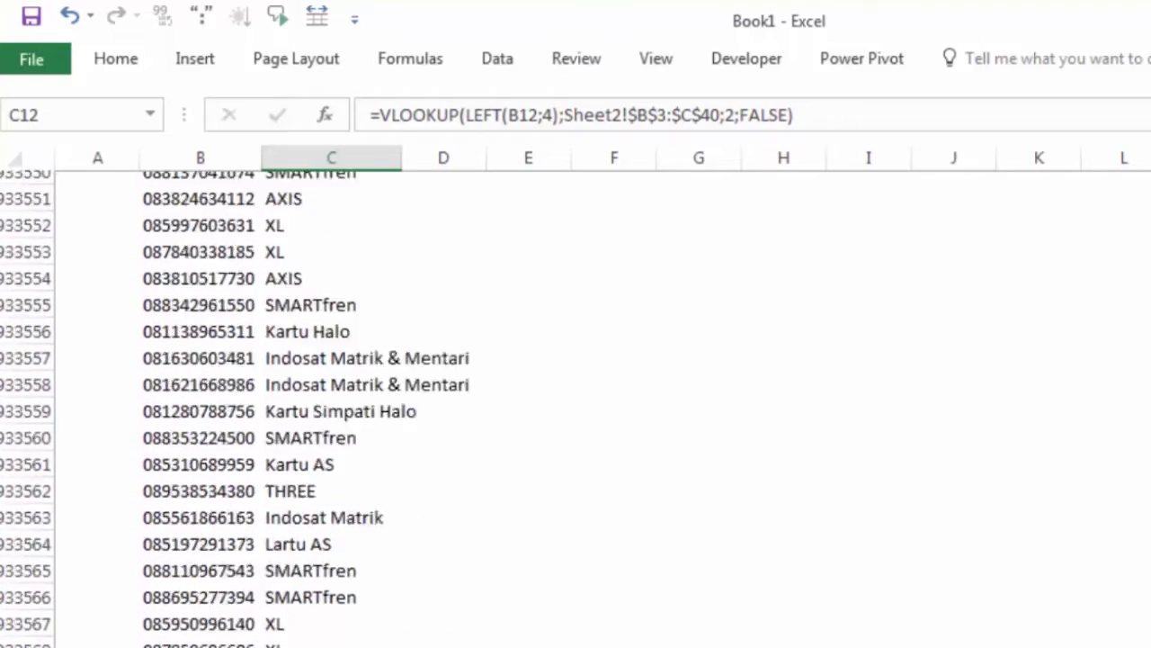
scroll(576, 405, down, 20)
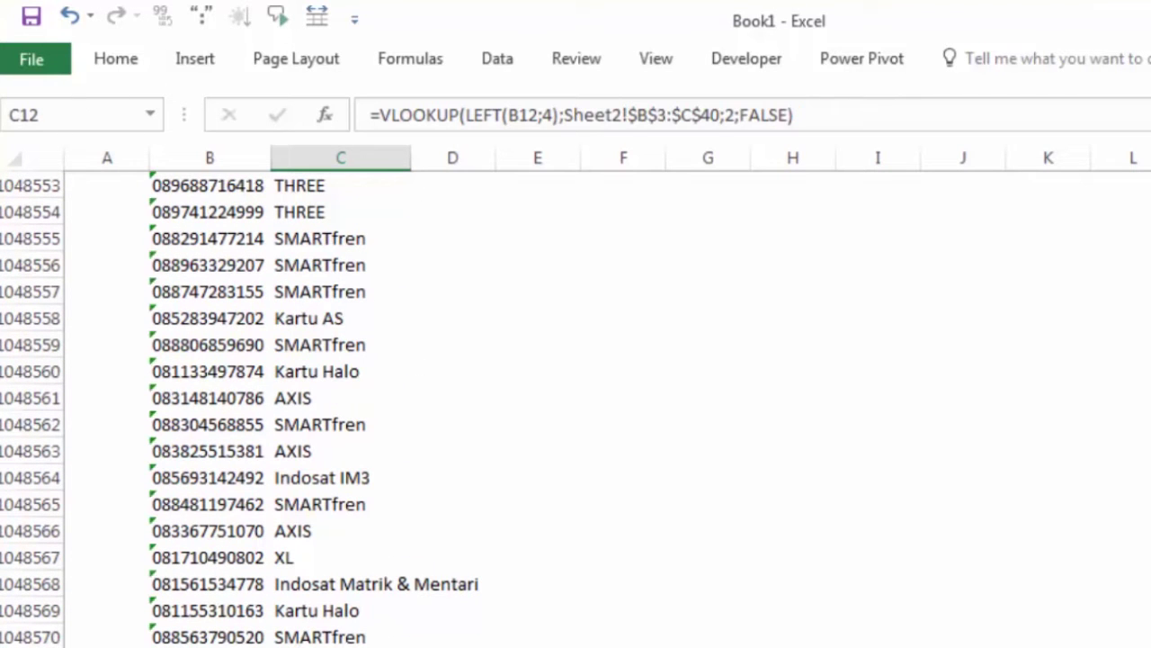
key(ctrl+Down)
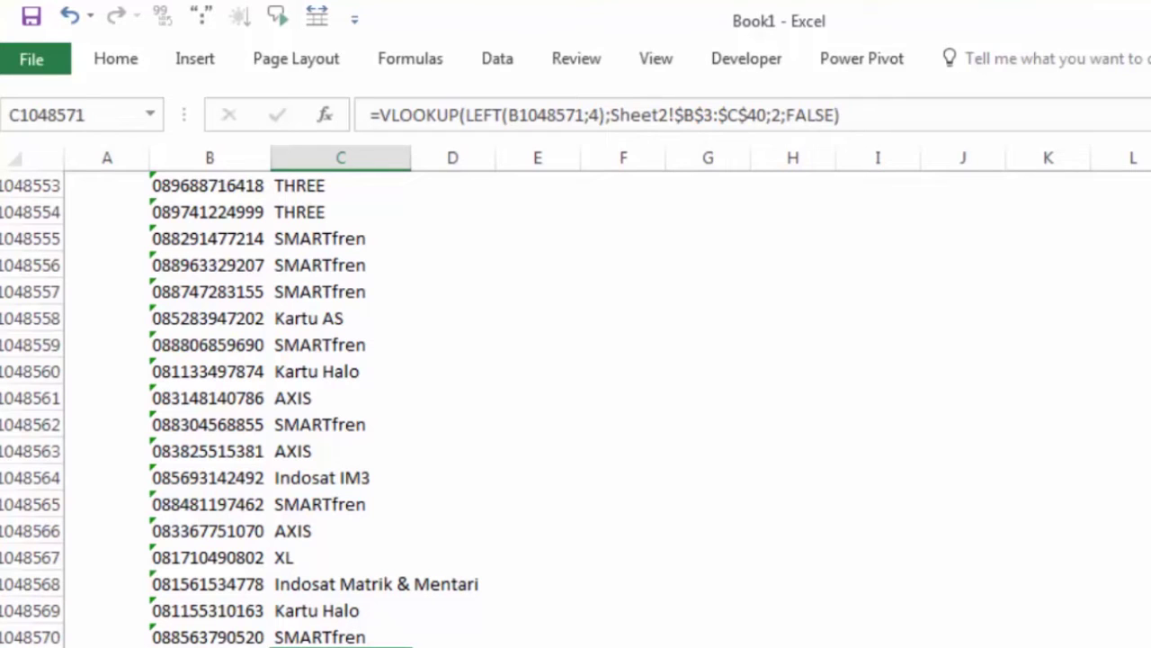
key(ctrl+Up)
key(Up)
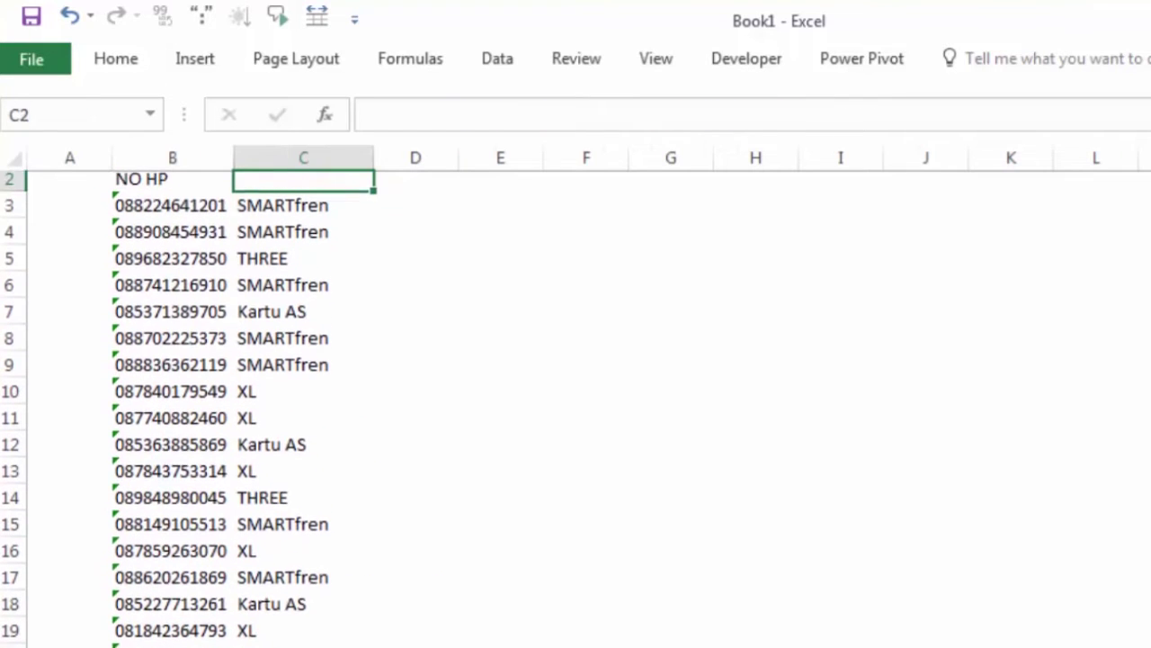
key(Down)
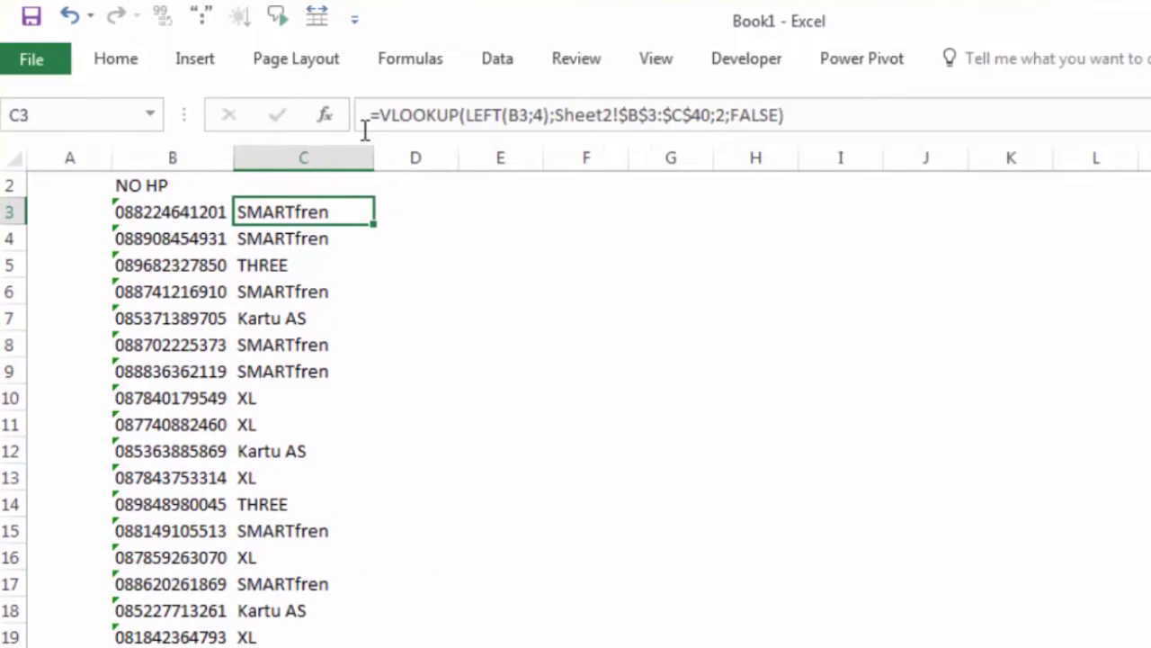
Step: Widen column C further to fit the longest operator names and check the formula in C3 against its phone number in B3
drag(374, 157, 453, 157)
click(482, 216)
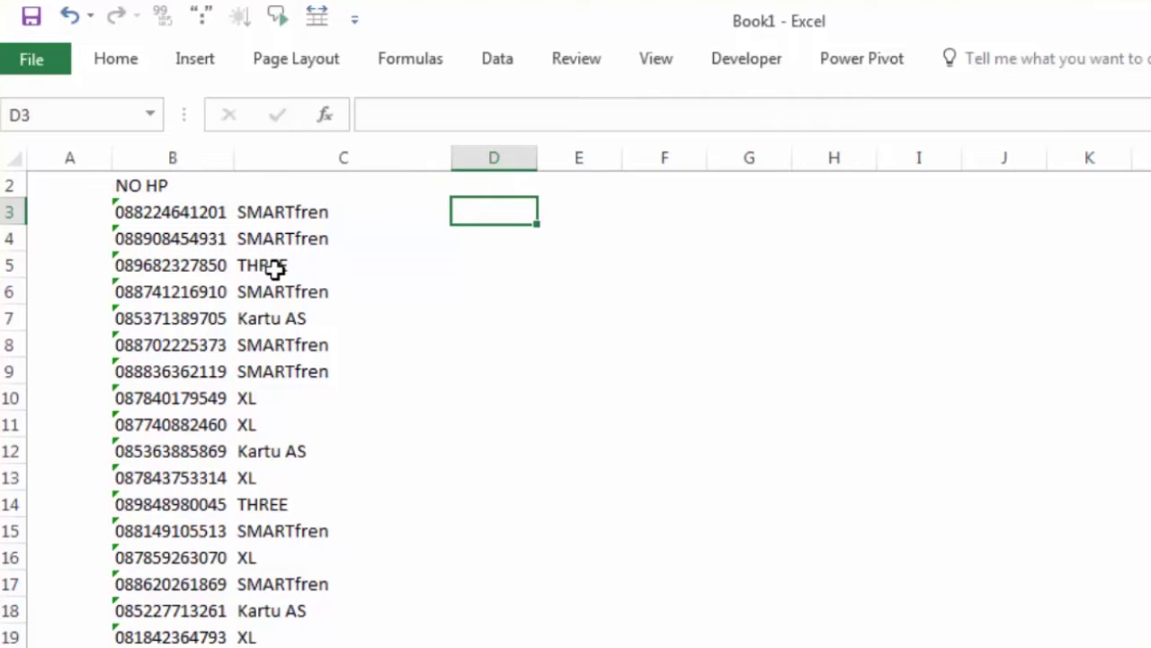
click(258, 211)
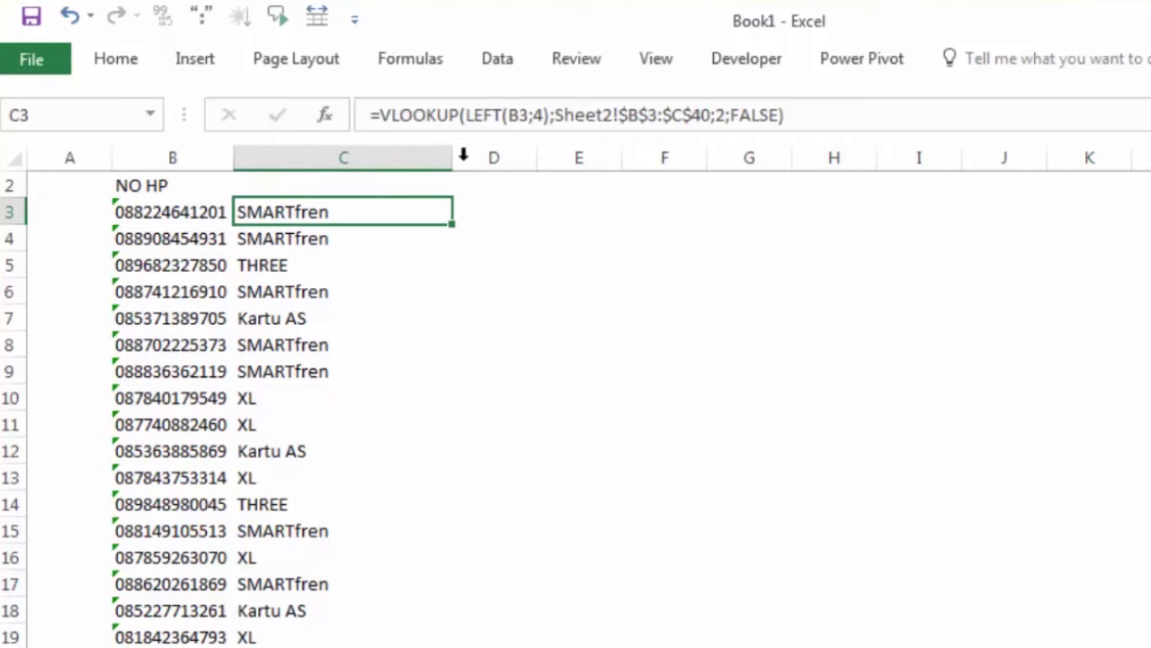
click(155, 211)
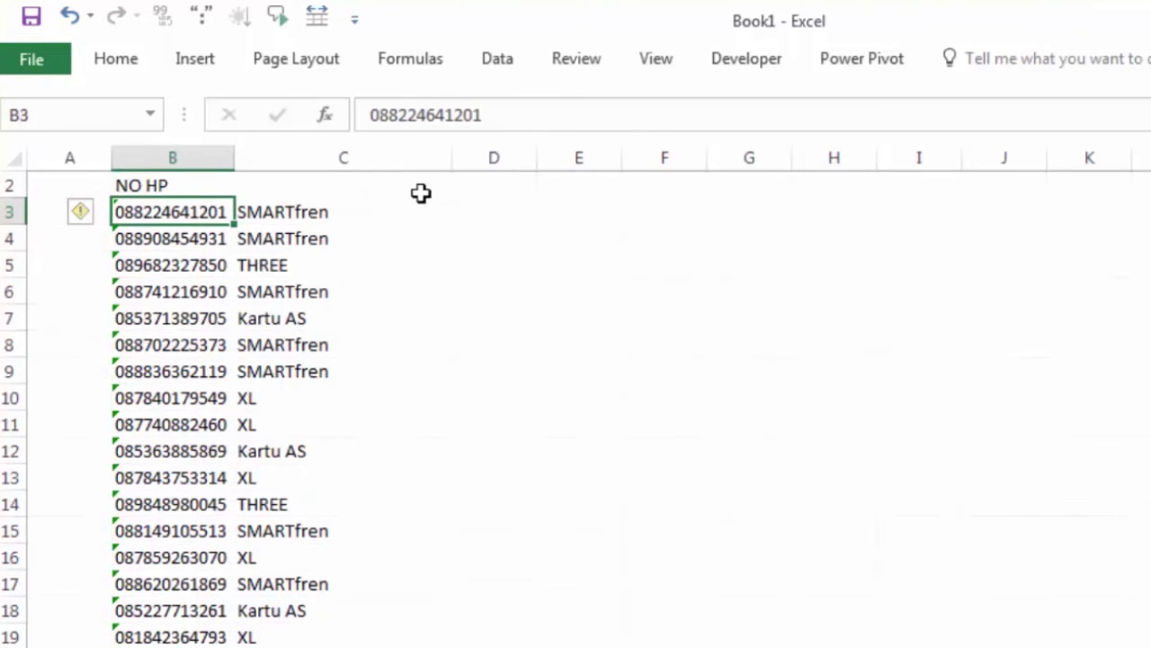
Step: Enter =LEFT(B3;4) in D3 to extract the four-digit prefix of the first phone number
click(513, 215)
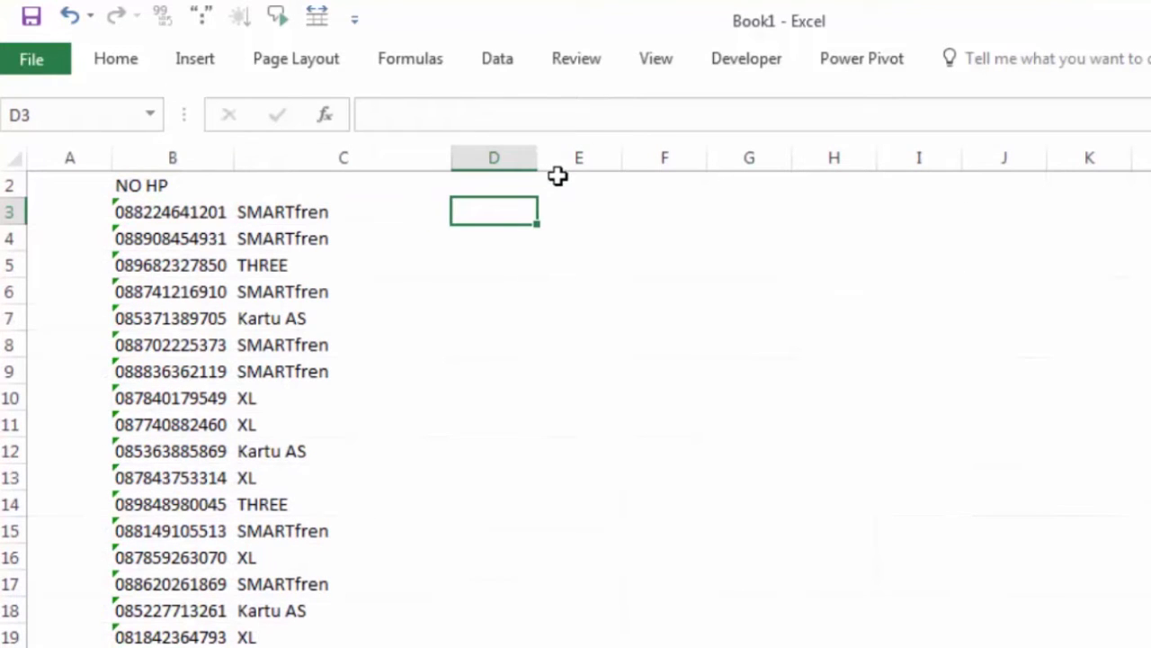
text(=le)
key(Tab)
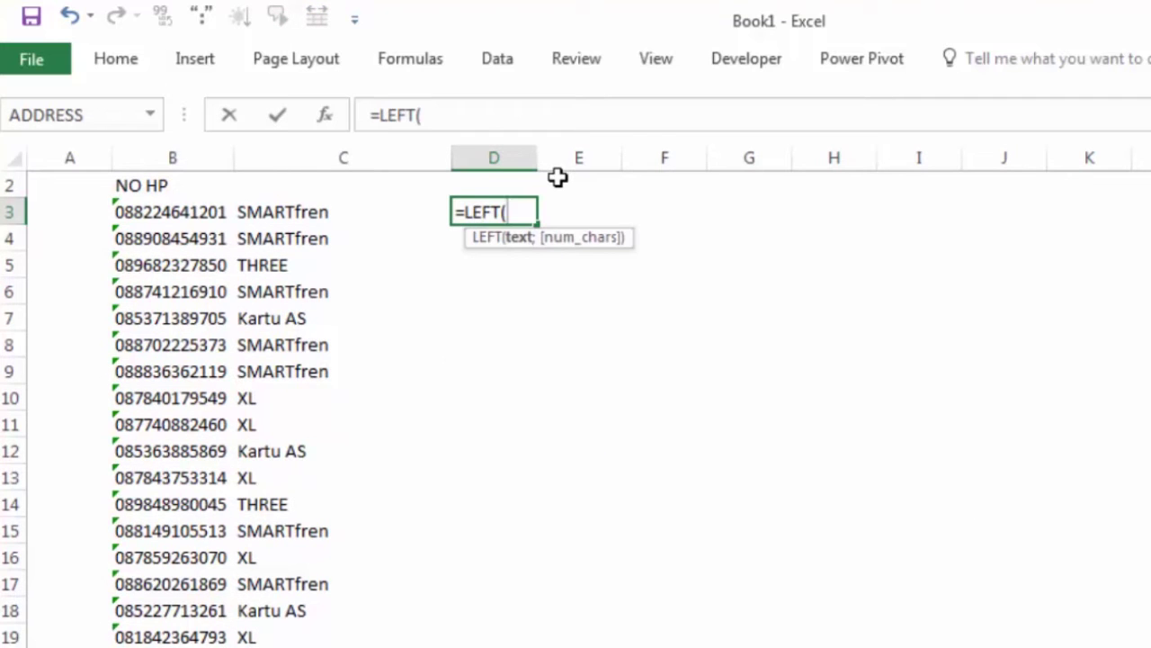
click(186, 209)
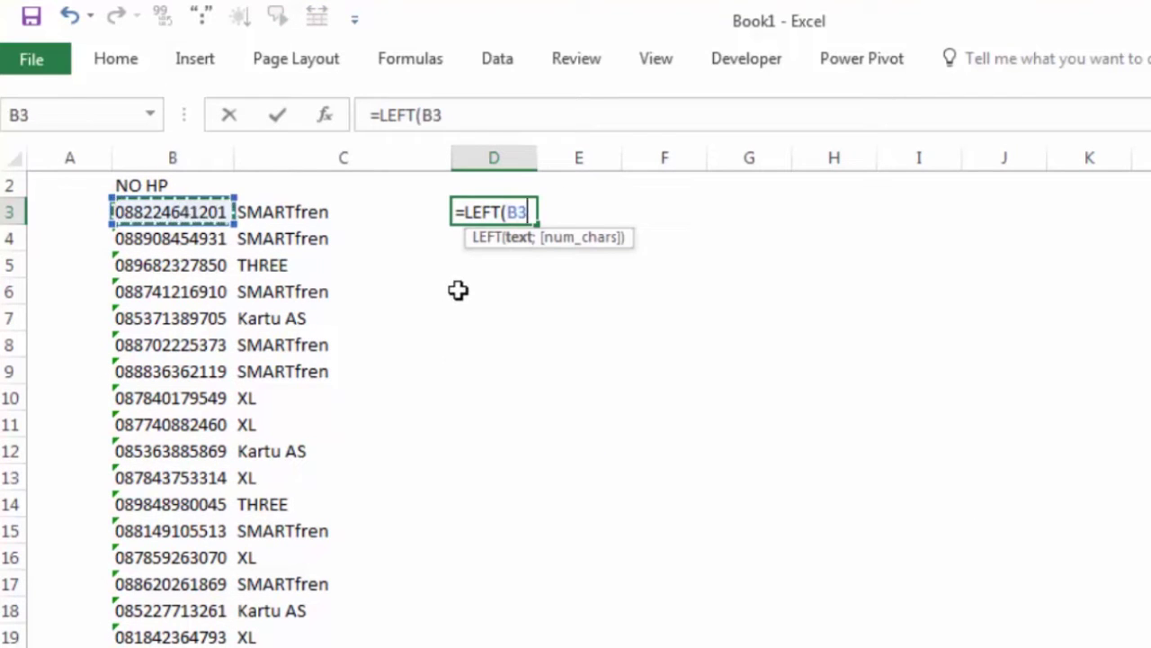
text(;4)
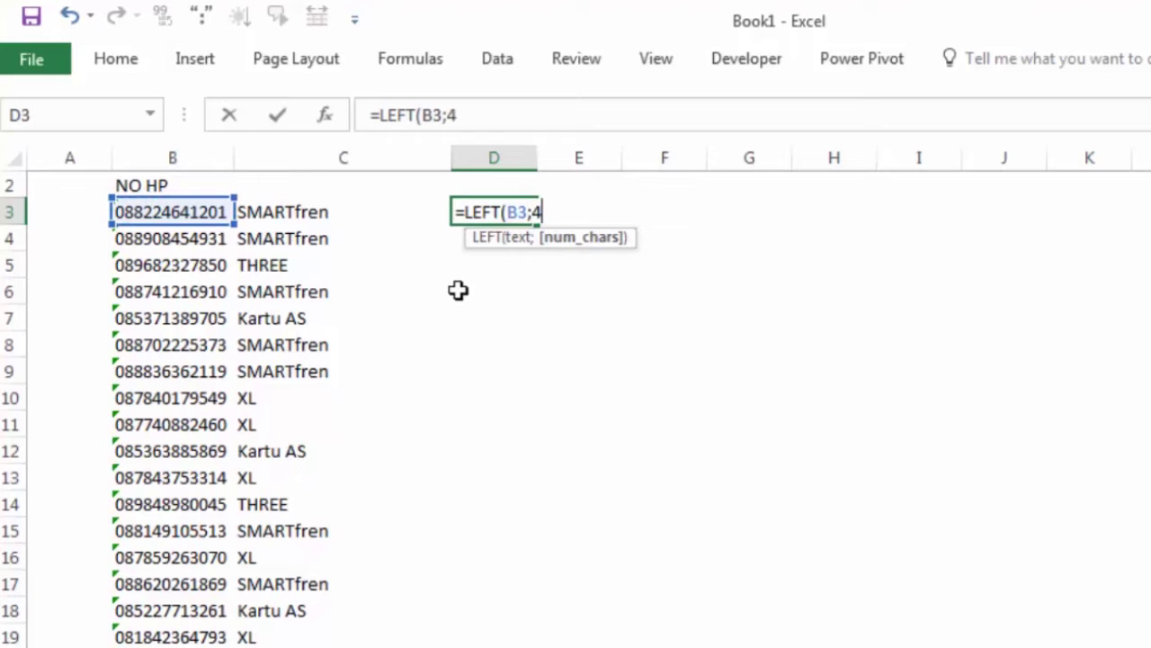
key(Return)
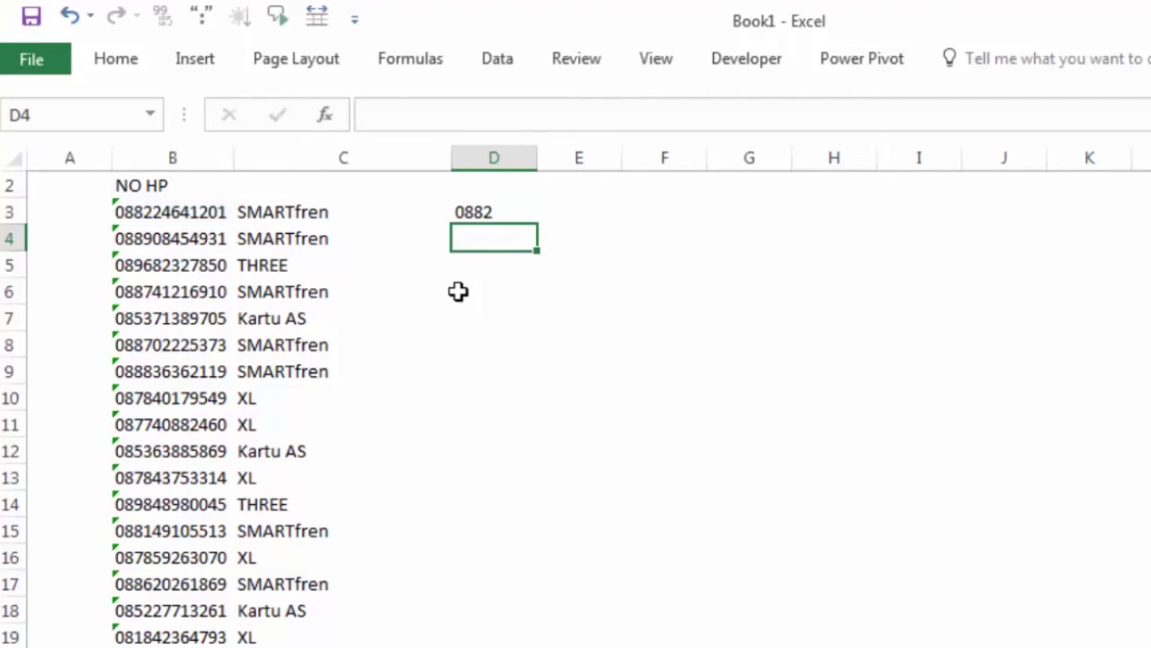
click(498, 207)
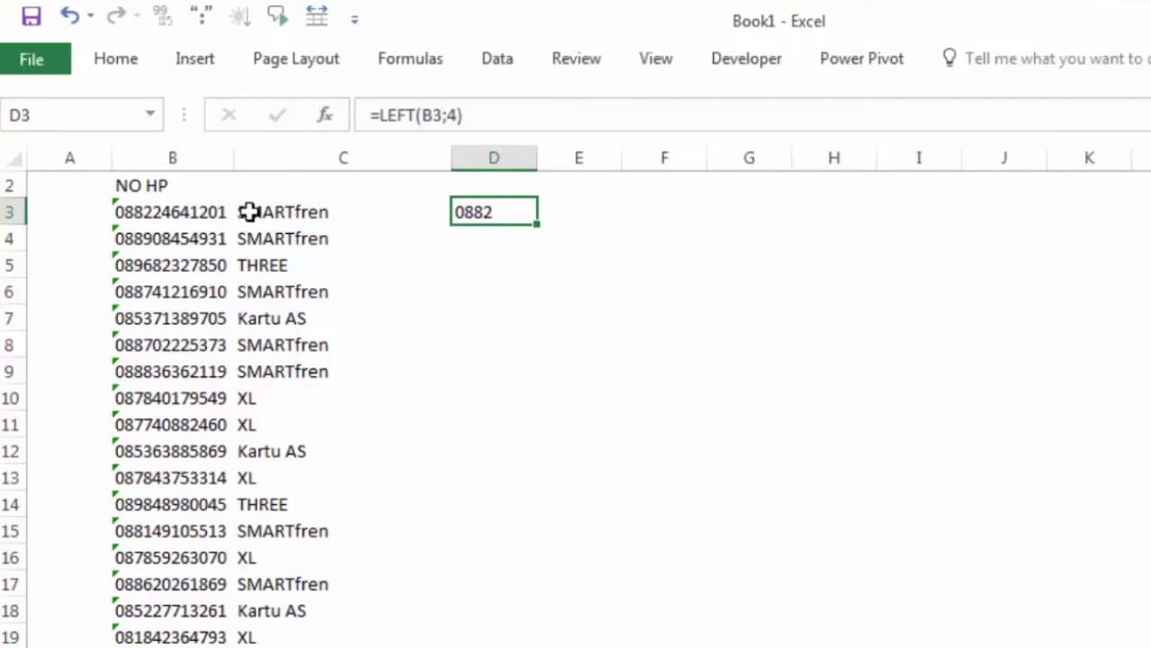
Step: Wrap the LEFT formula in D3 in a MATCH function, using LEFT(B3;4) as the lookup value
double_click(516, 214)
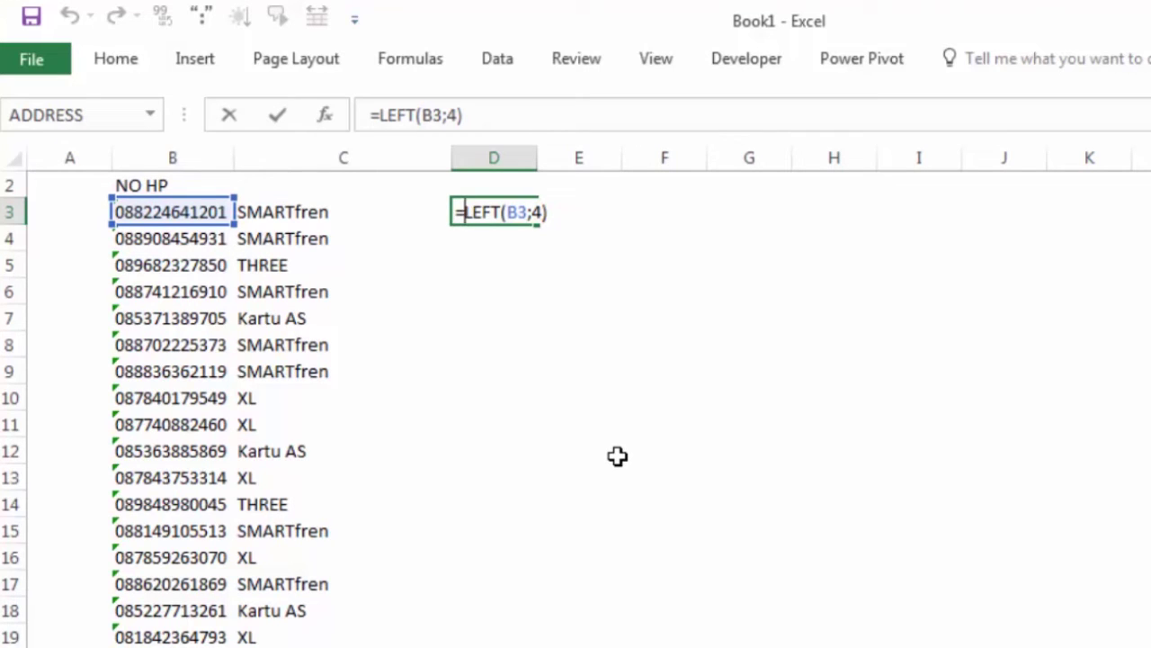
text(ma)
key(Tab)
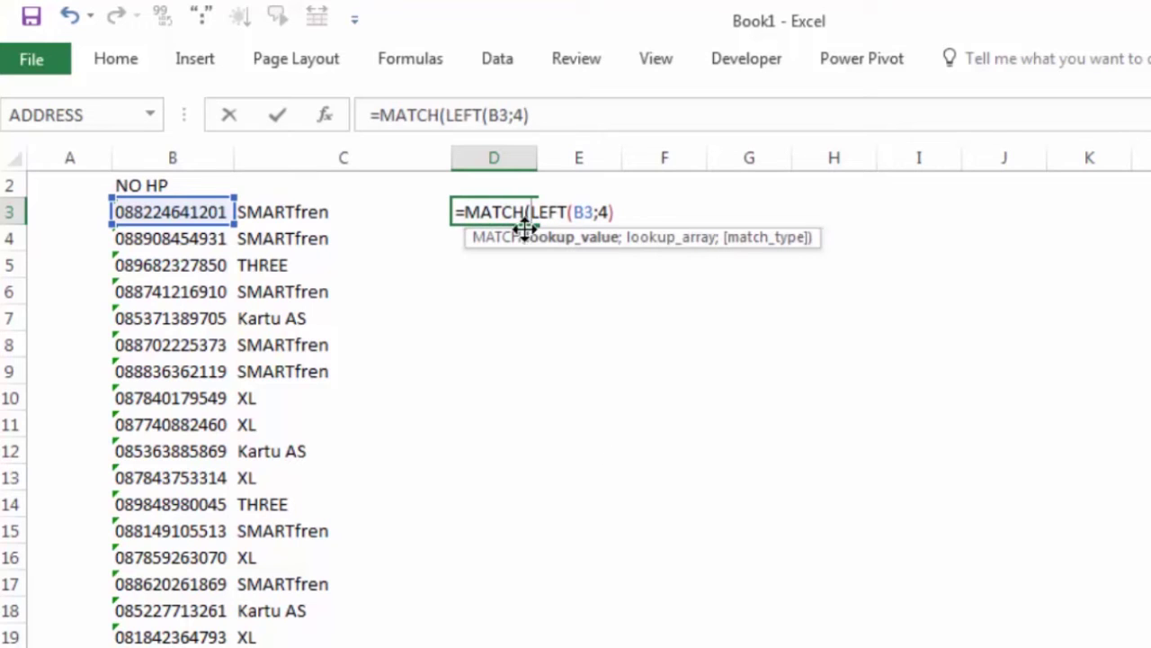
click(627, 209)
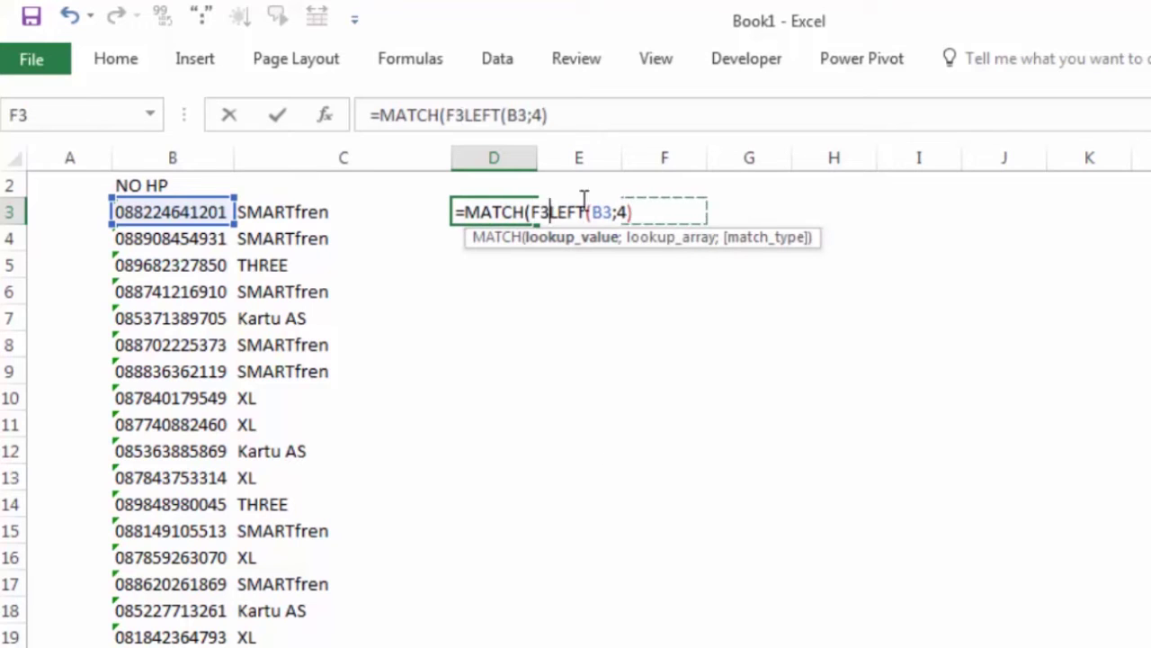
key(BackSpace)
key(BackSpace)
click(629, 213)
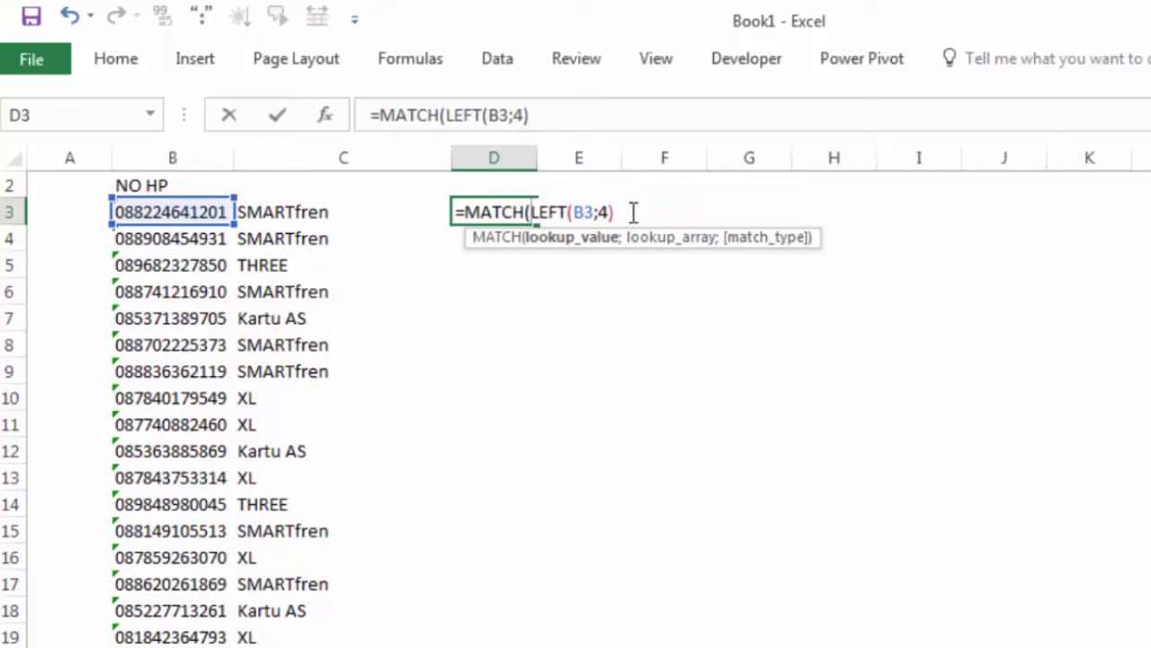
text(;)
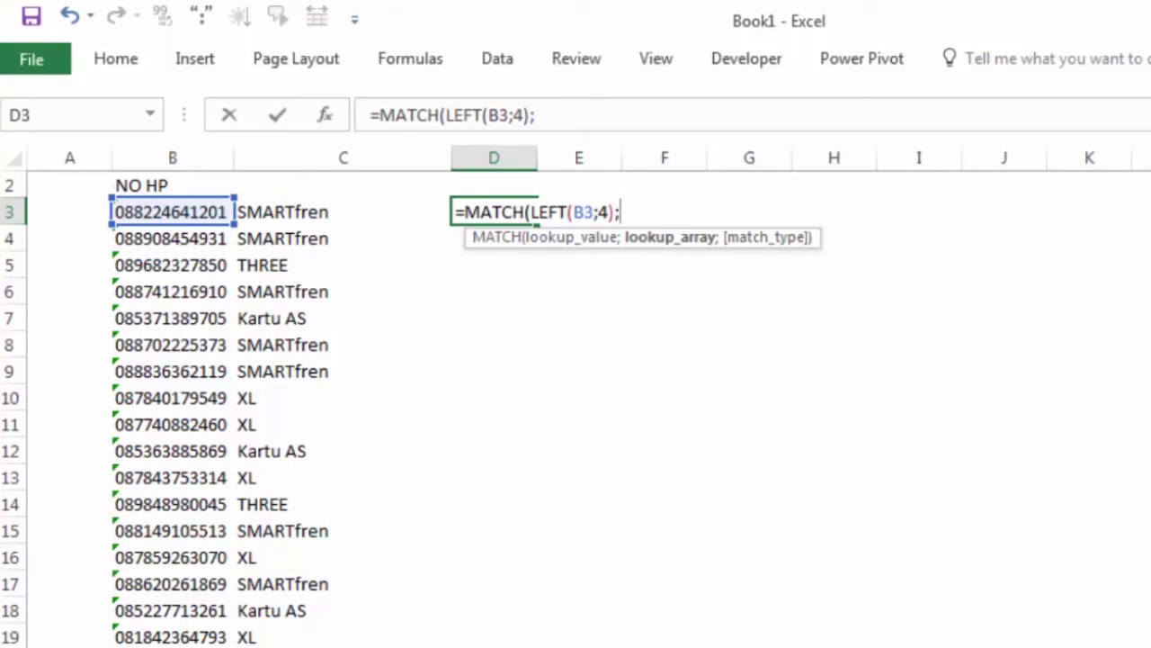
Step: Set the MATCH lookup array to the absolute prefix range Sheet2!$B$3:$B$40
key(ctrl+Page_Down)
scroll(234, 288, up, 5)
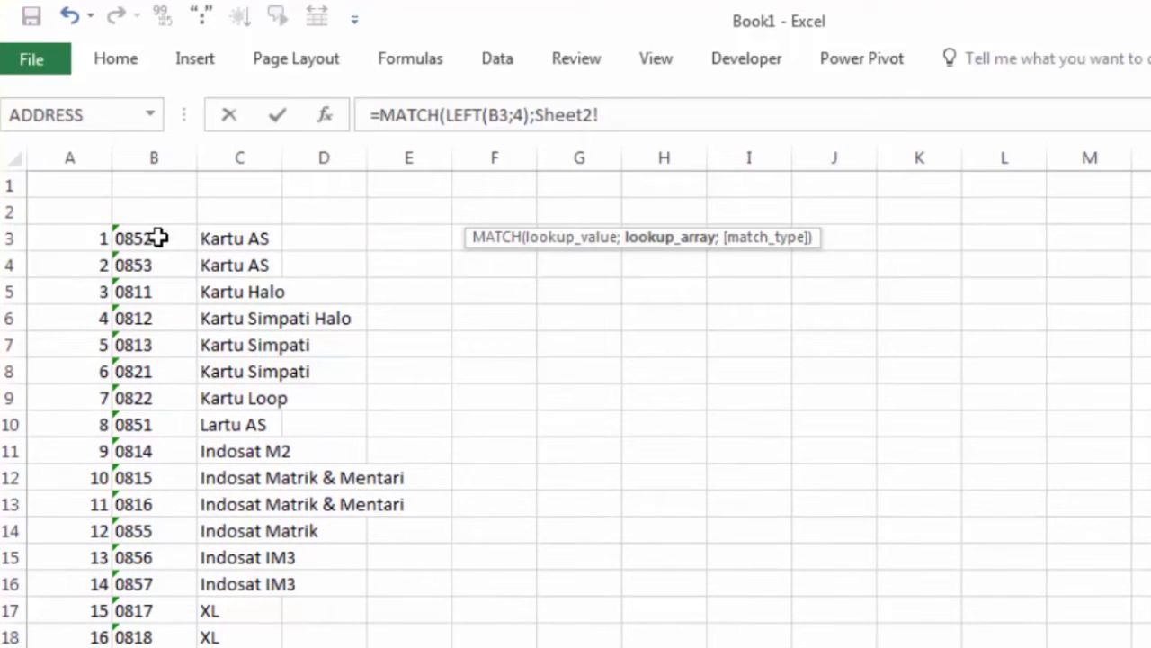
click(158, 236)
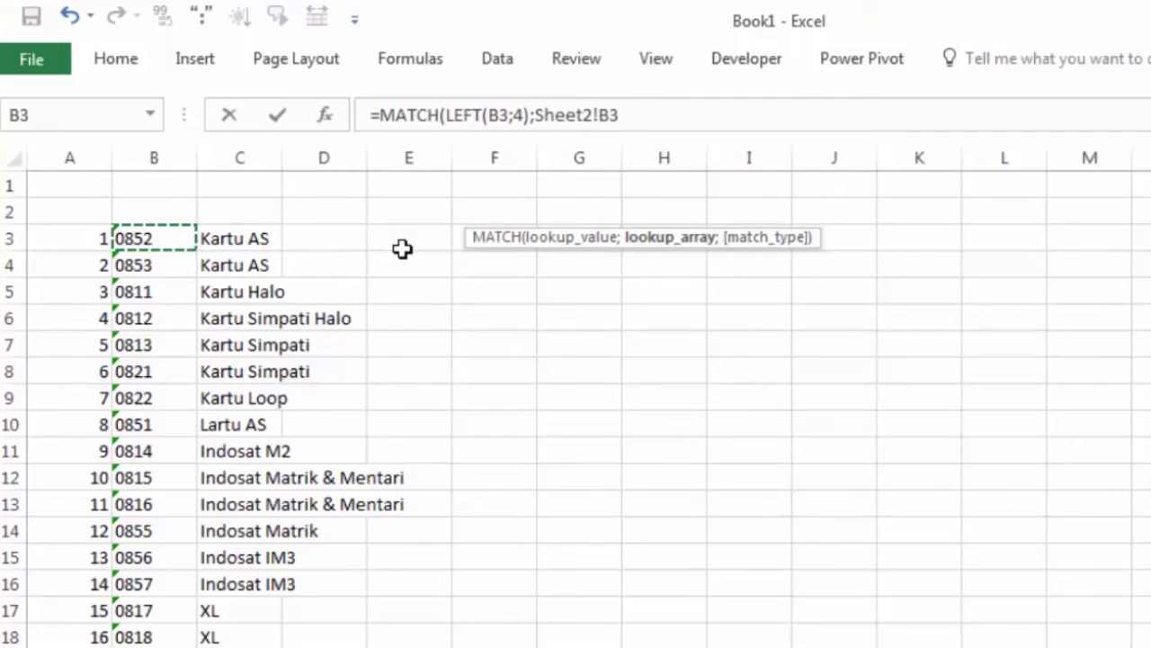
key(ctrl+shift+Down)
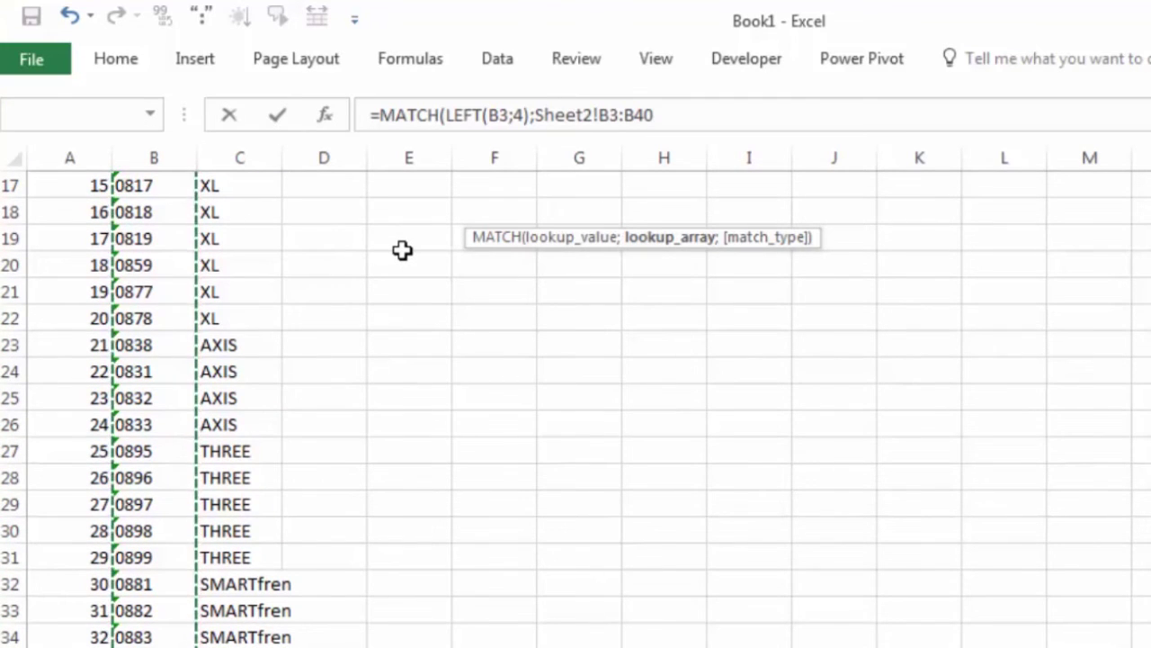
key(F4)
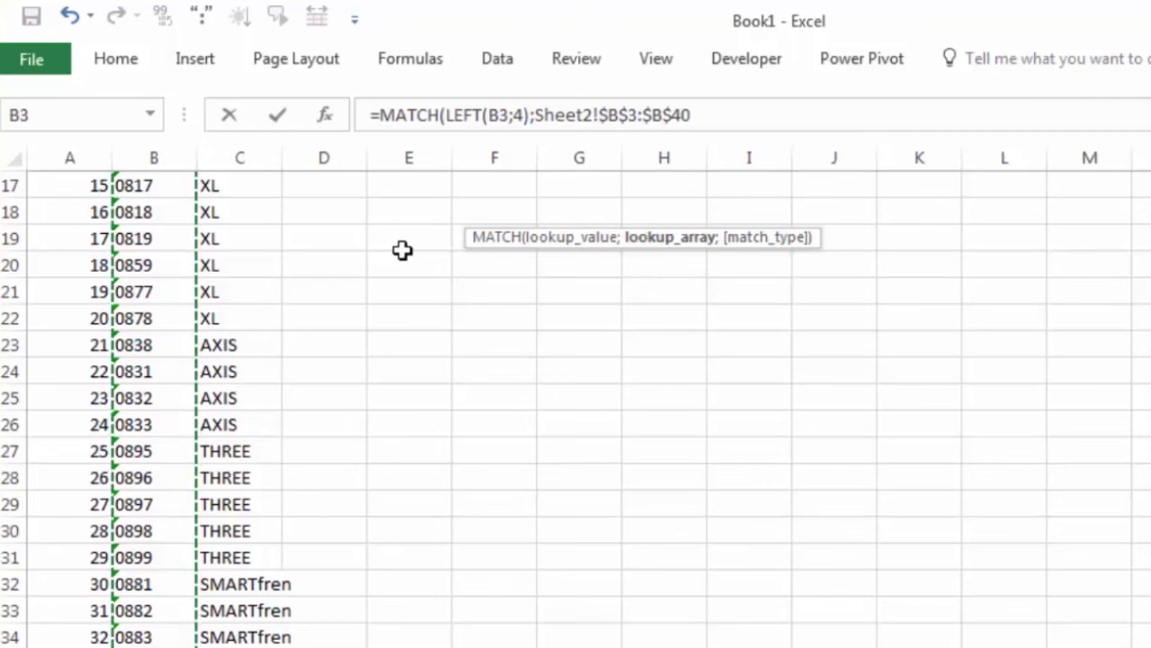
Step: Complete the MATCH formula with match type 0 for an exact match, accepting the closing-parenthesis correction
text(;)
key(Down)
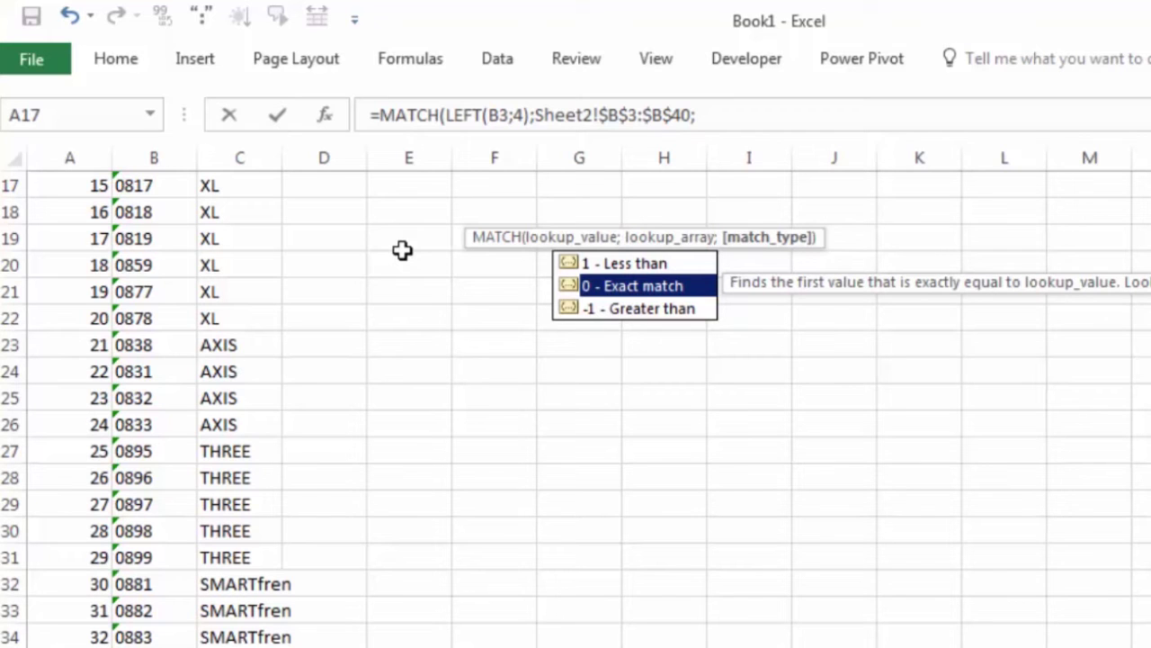
key(Tab)
key(Return)
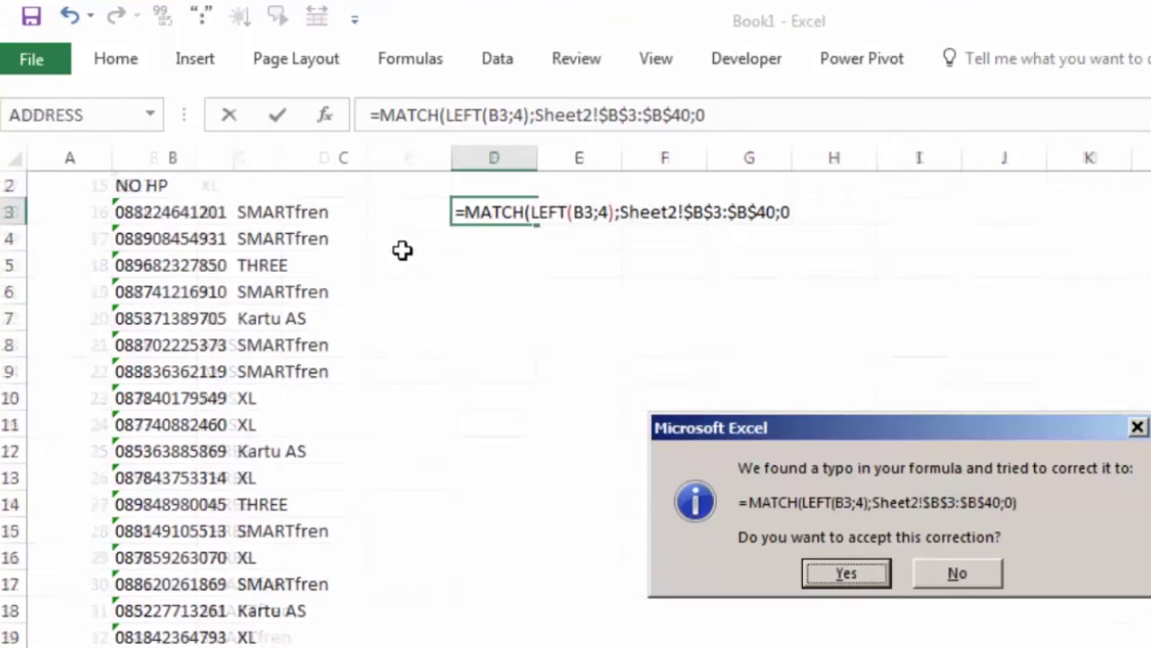
drag(827, 459, 635, 281)
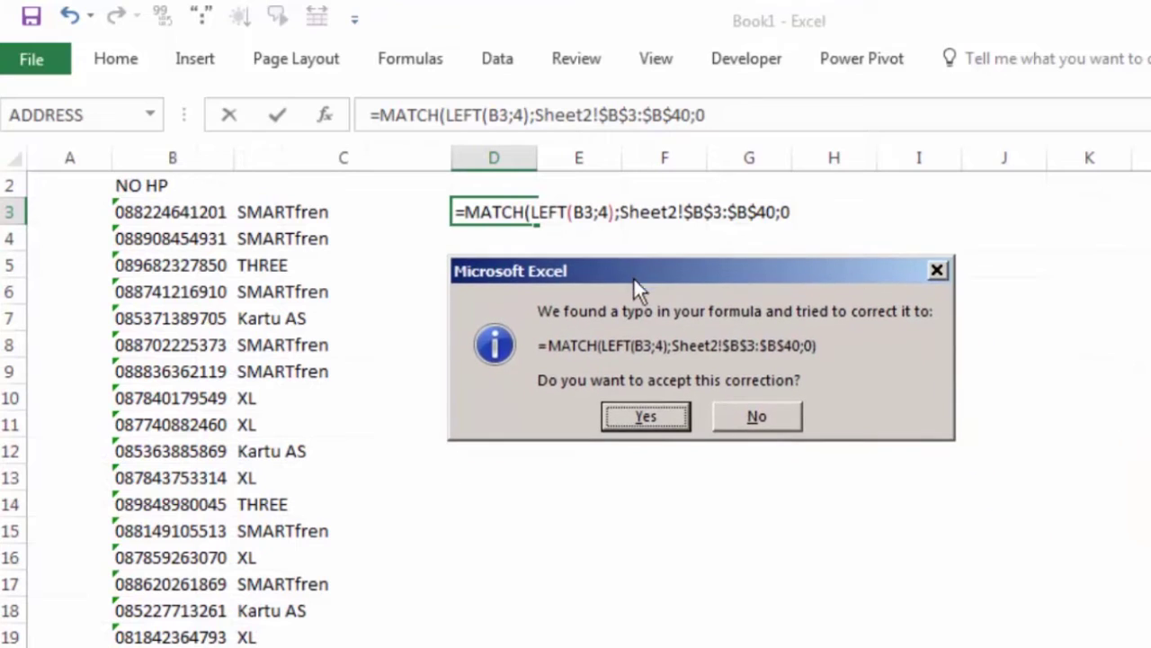
click(652, 415)
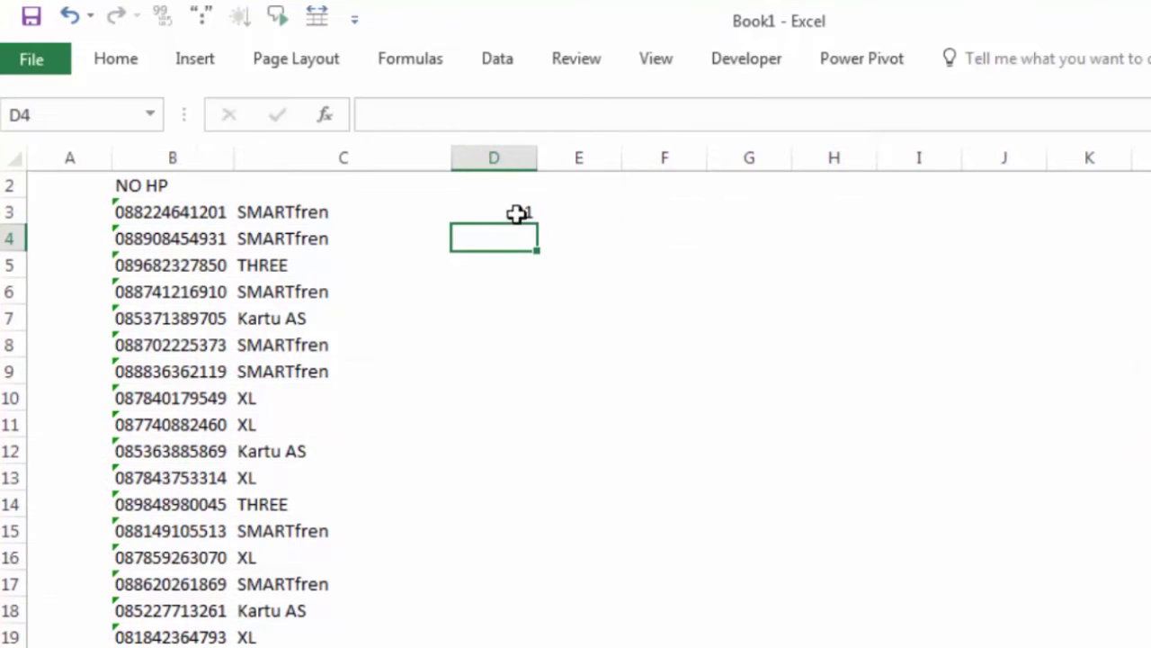
Step: Wrap the MATCH formula in D3 in an INDEX function
click(510, 208)
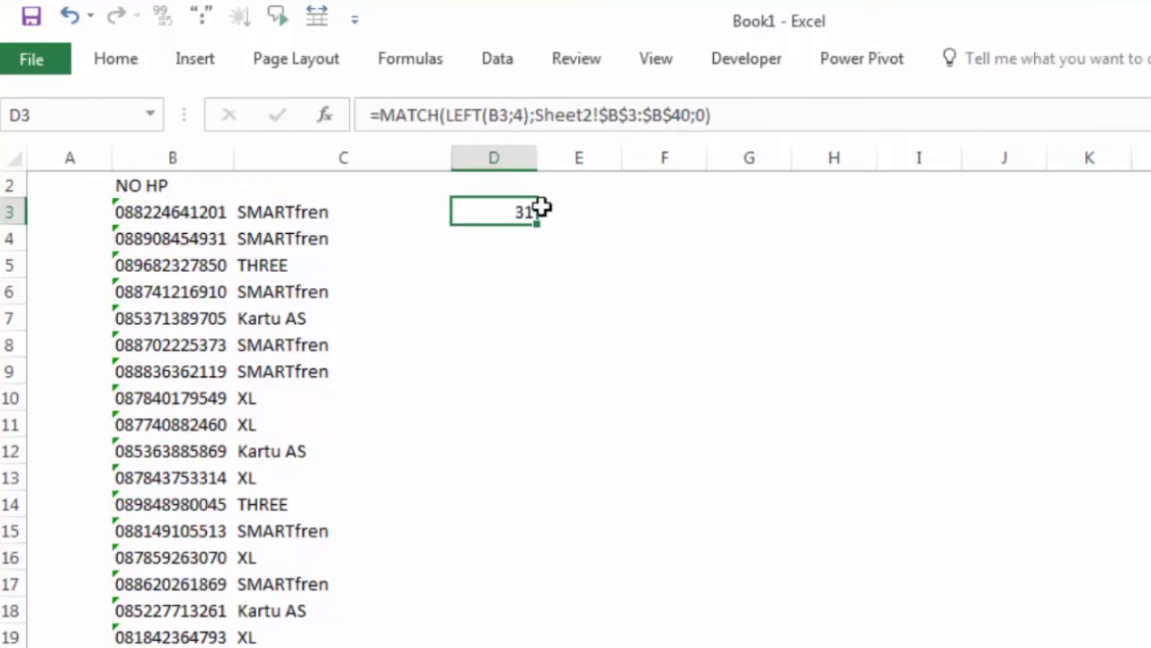
double_click(512, 212)
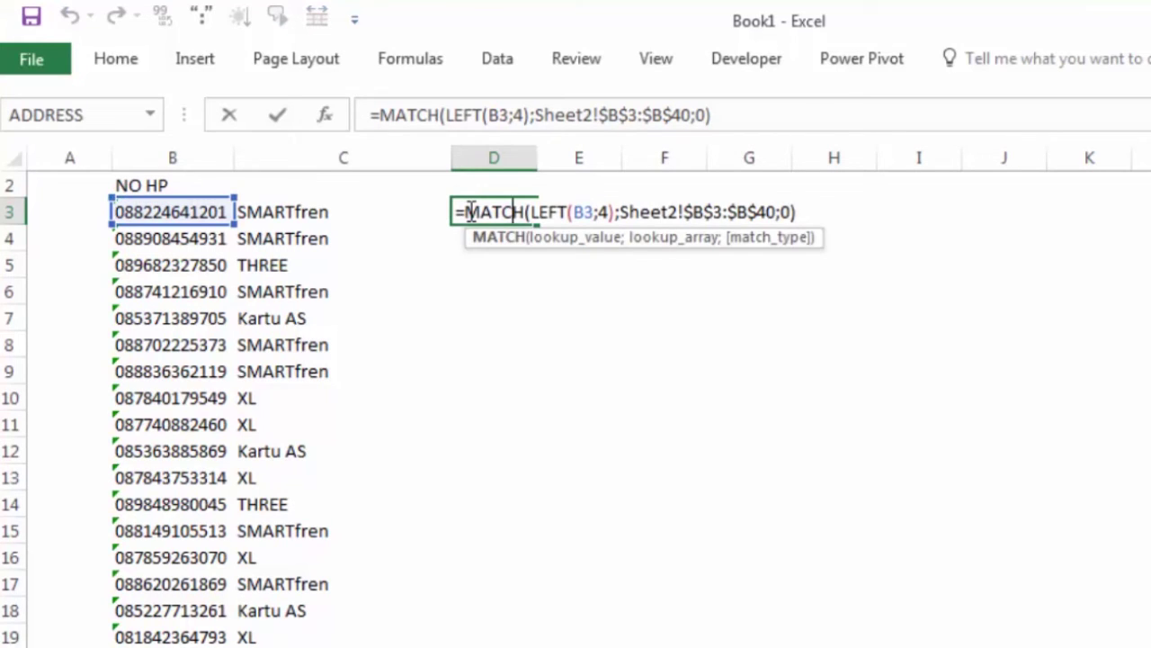
click(469, 213)
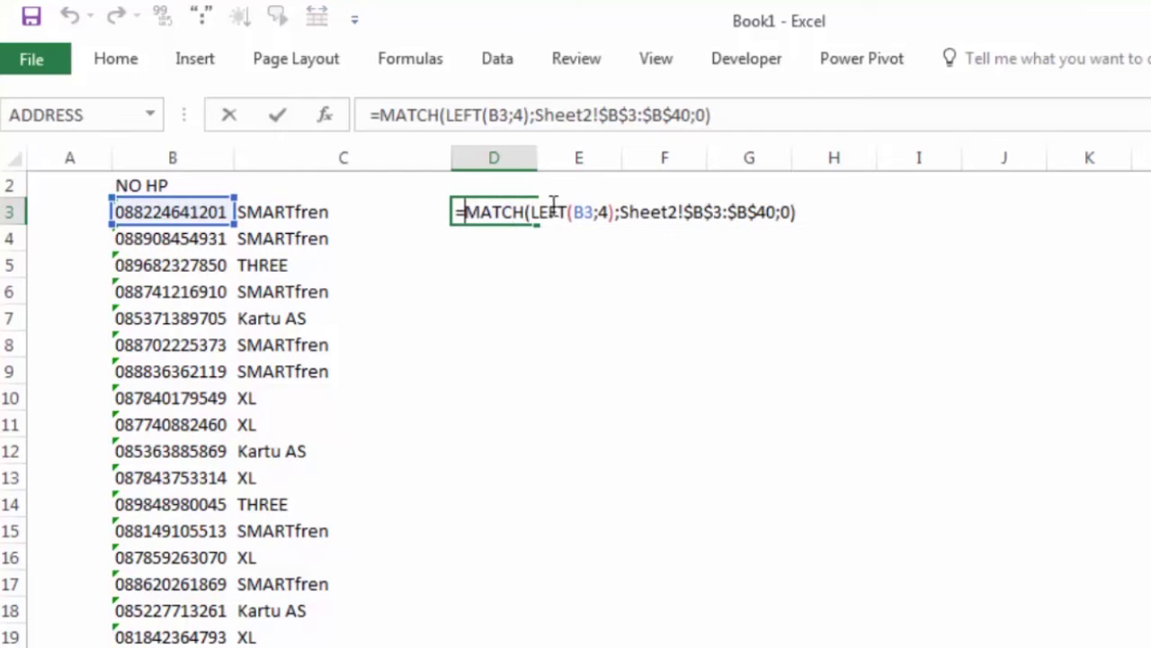
text(in)
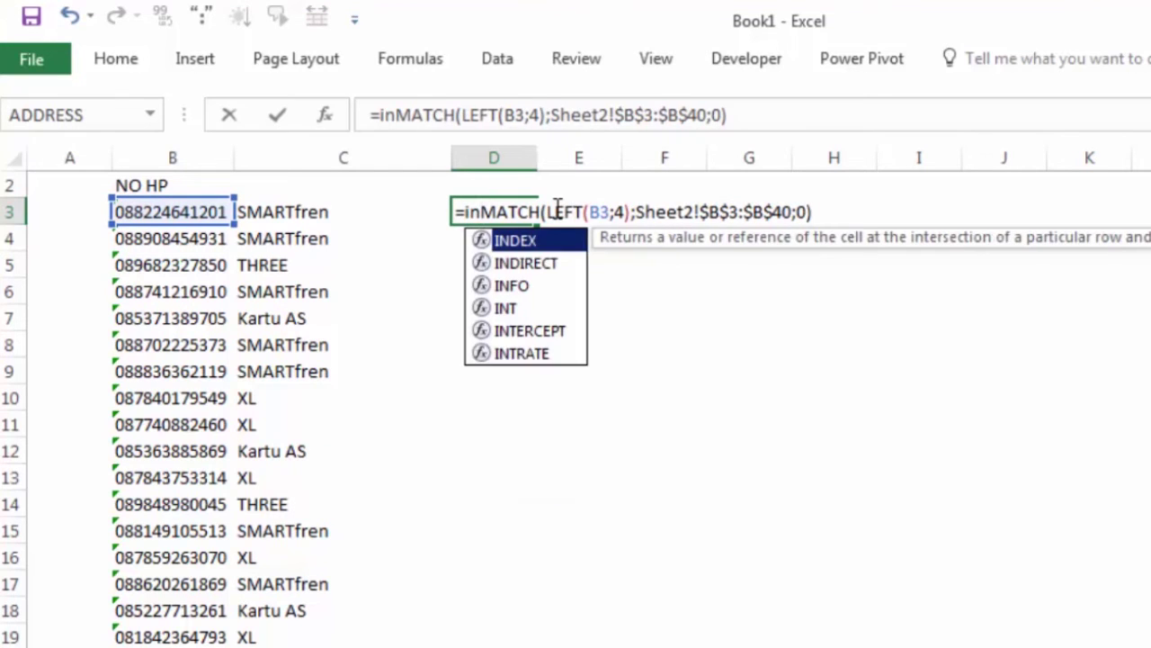
key(Tab)
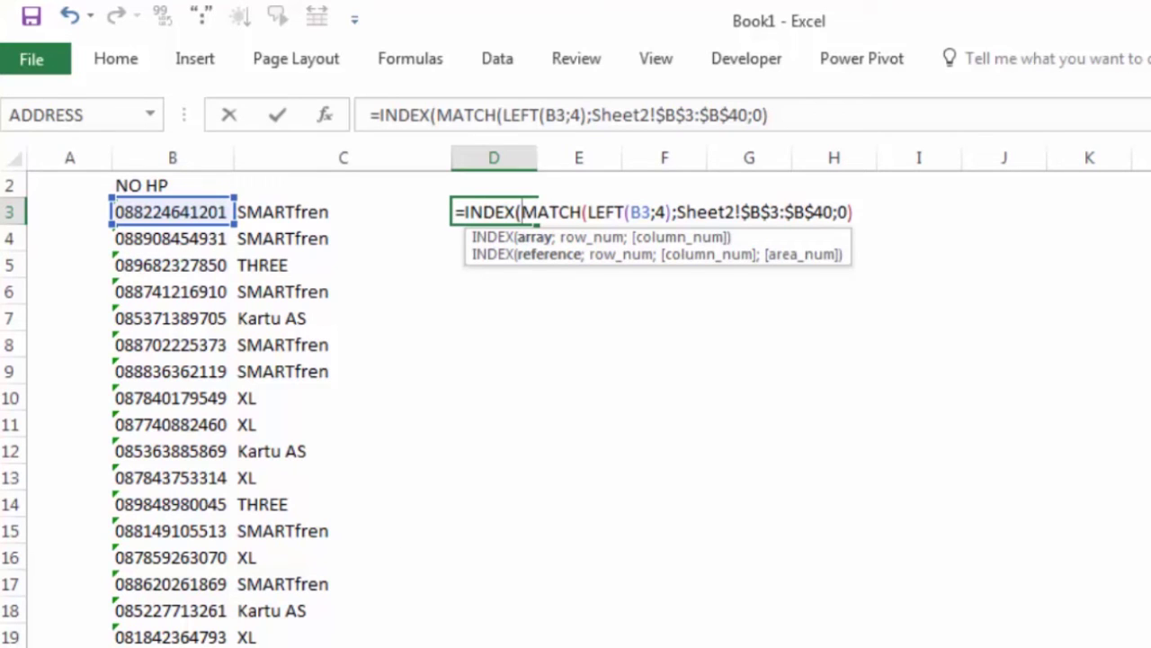
Step: Set the INDEX array to the absolute range Sheet2!$B$3:$C$40, with the existing MATCH expression as its row number
key(ctrl+Page_Down)
scroll(162, 334, up, 5)
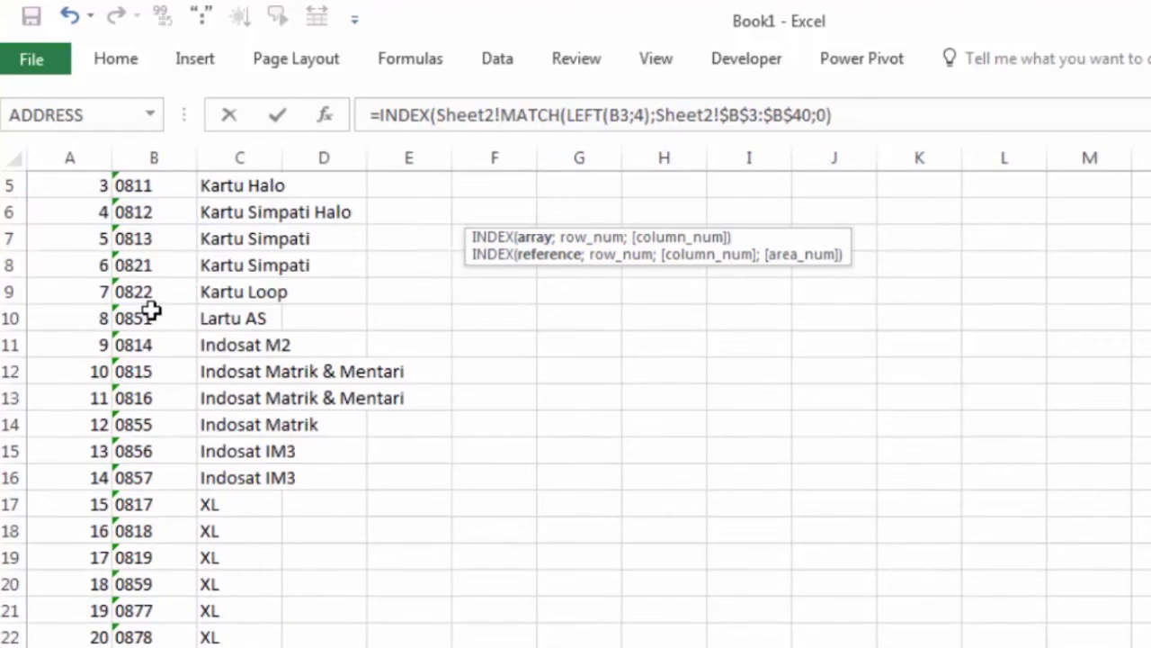
drag(144, 239, 267, 241)
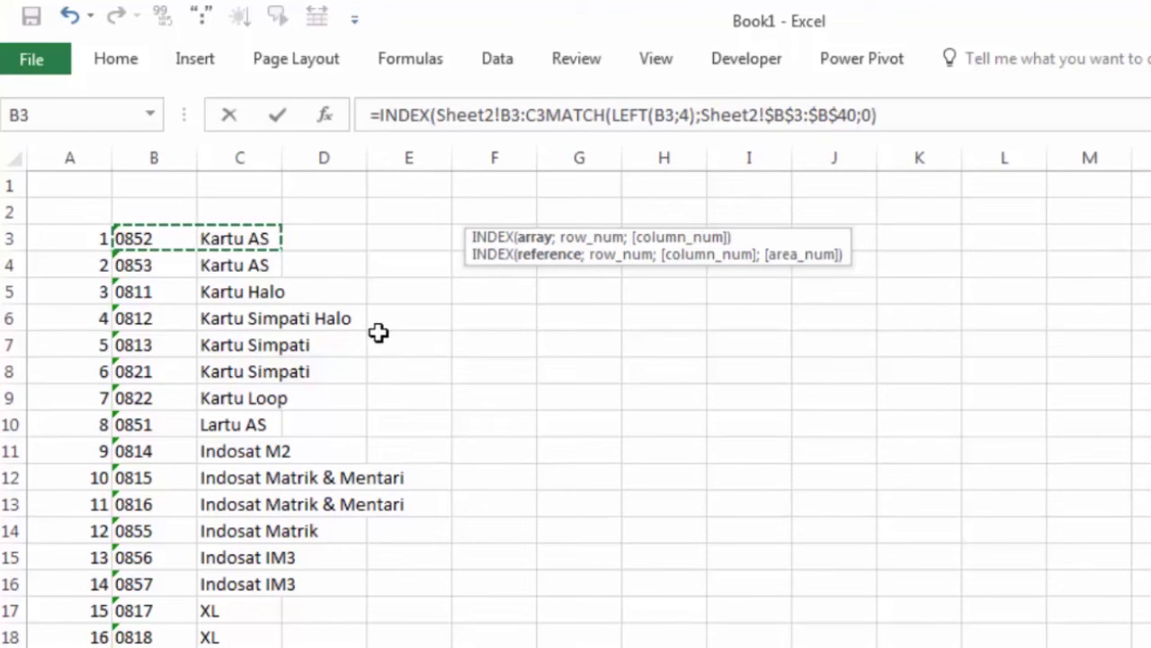
key(ctrl+shift+Down)
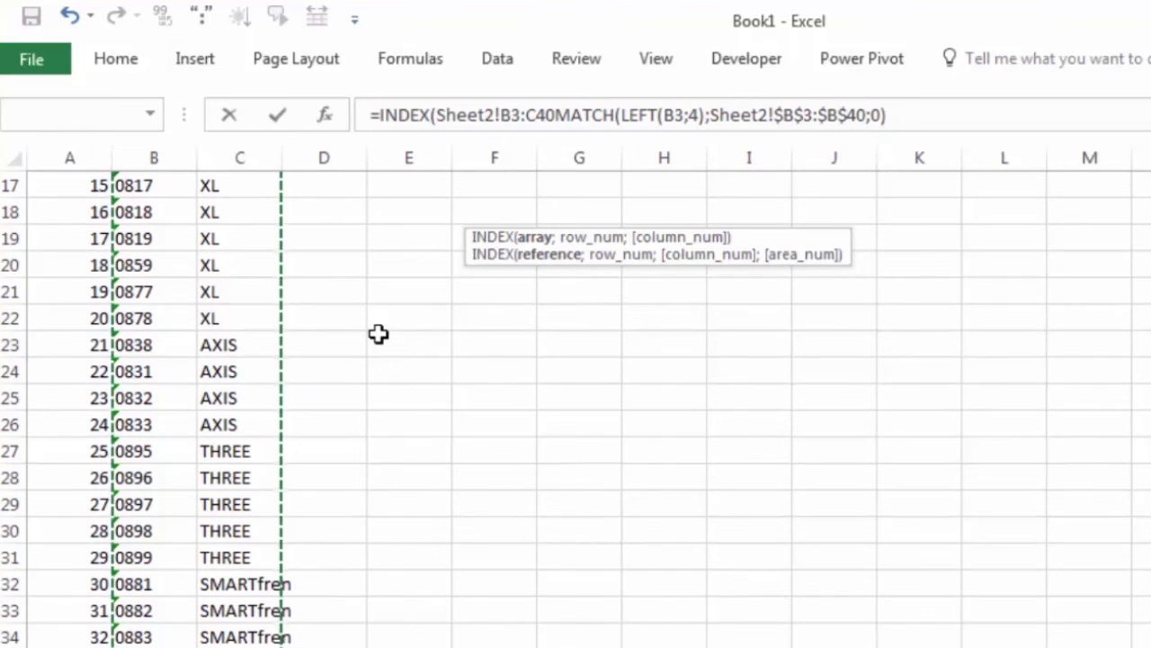
key(F4)
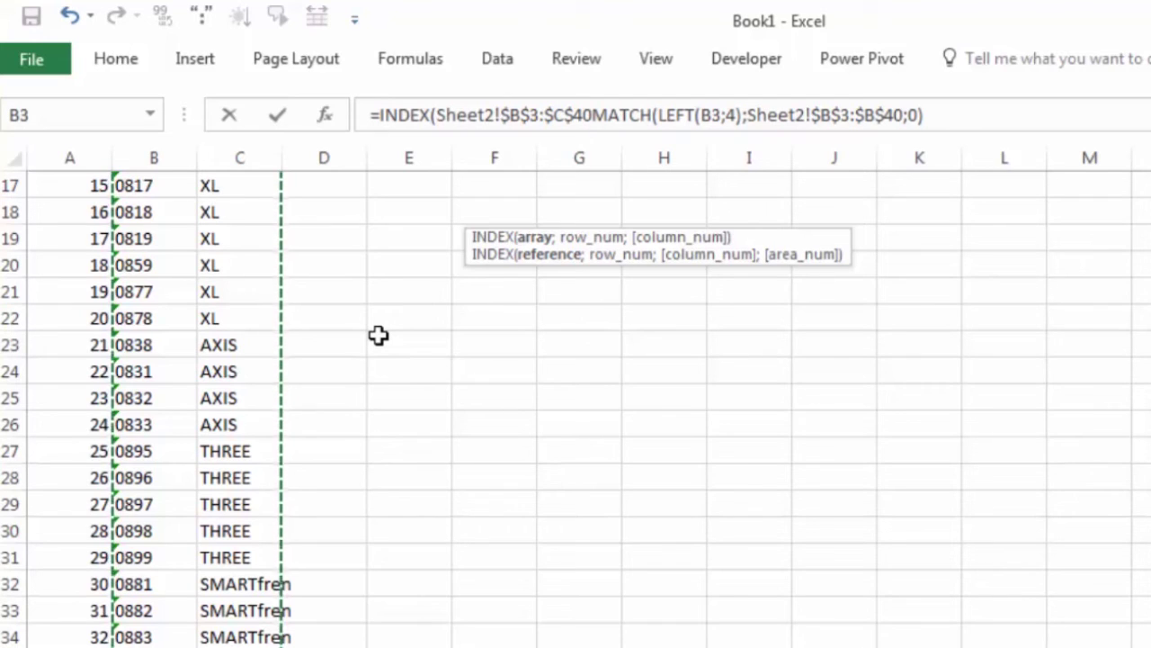
text(;)
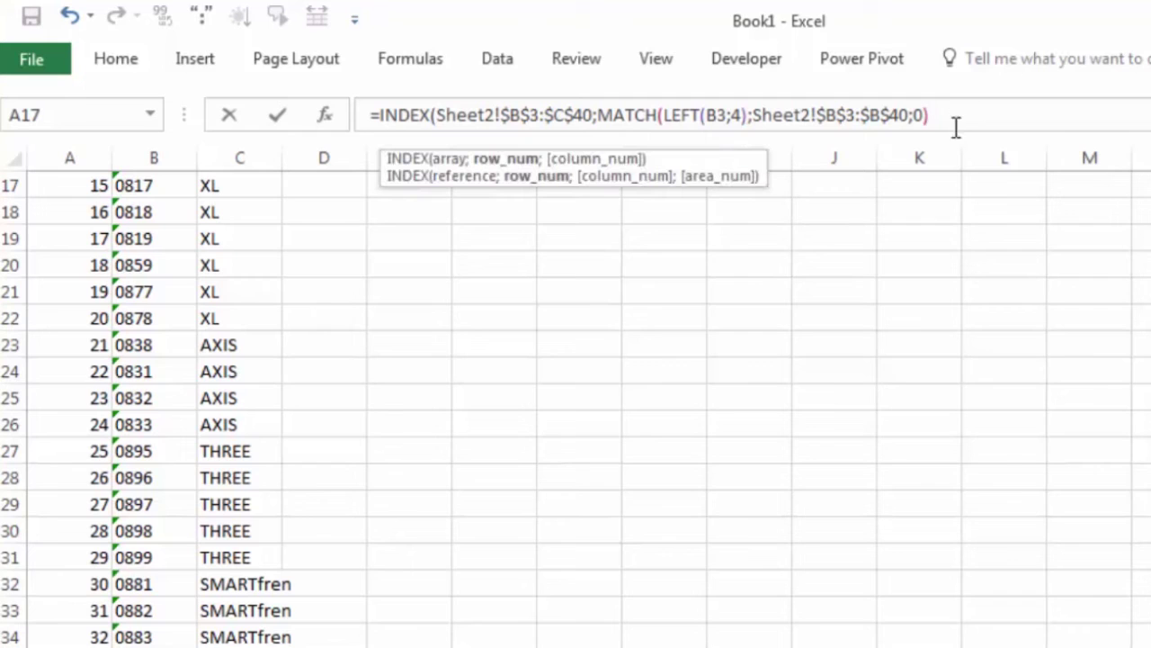
Step: Complete the INDEX formula with column number 2, accepting the closing-parenthesis correction
text(;2)
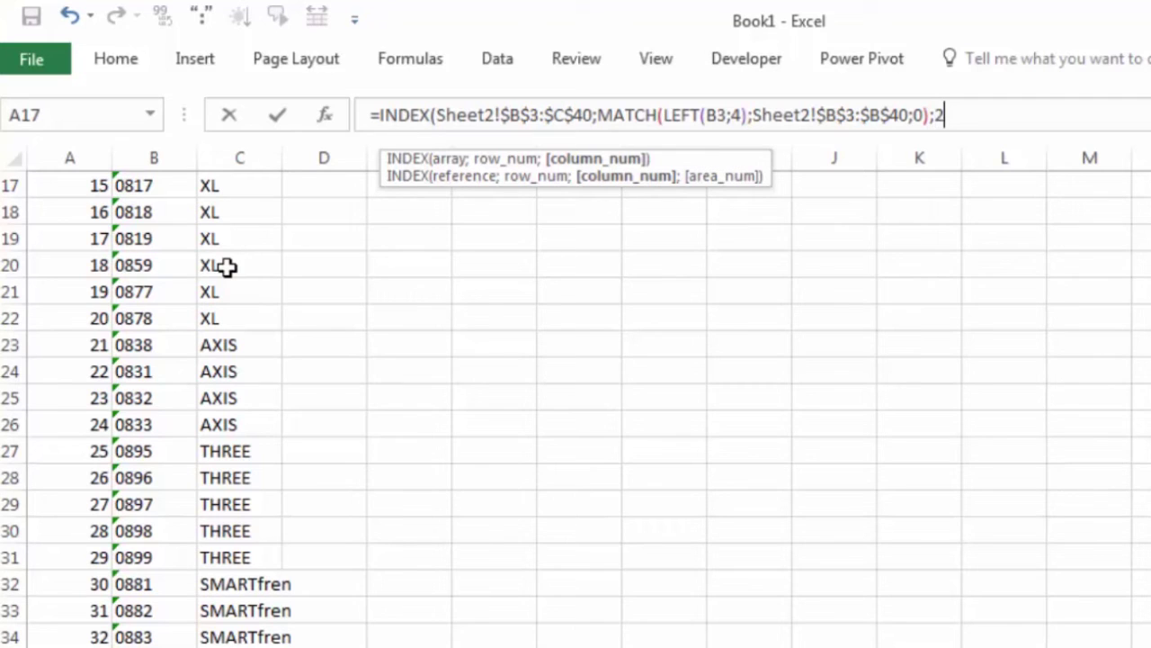
key(Return)
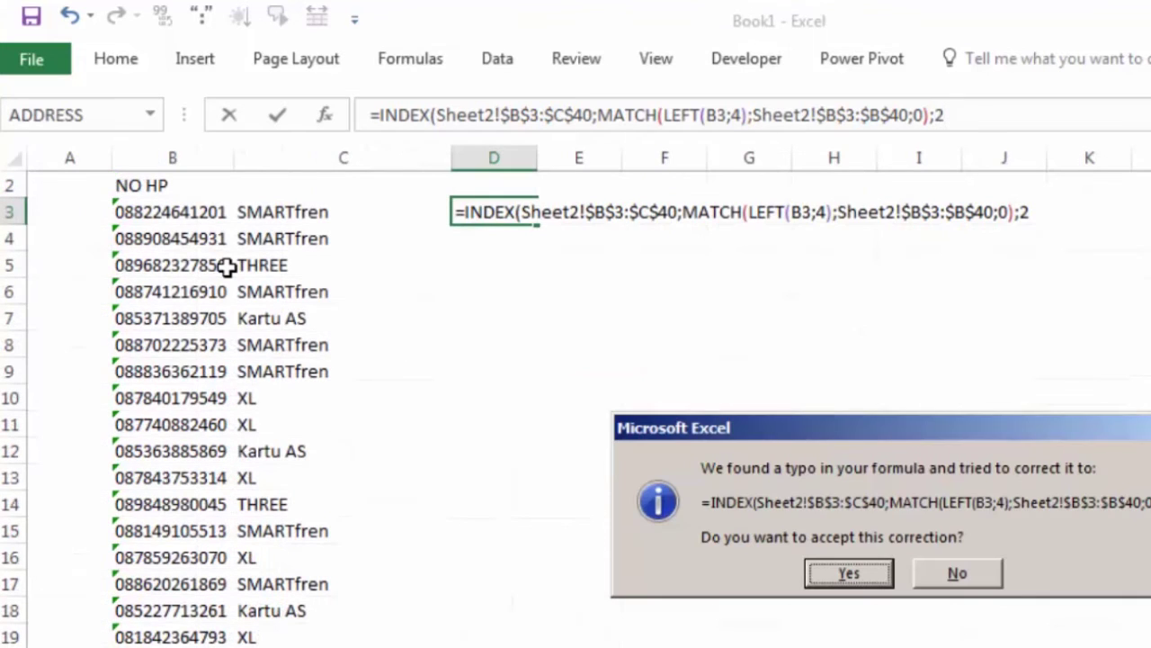
drag(785, 434, 640, 288)
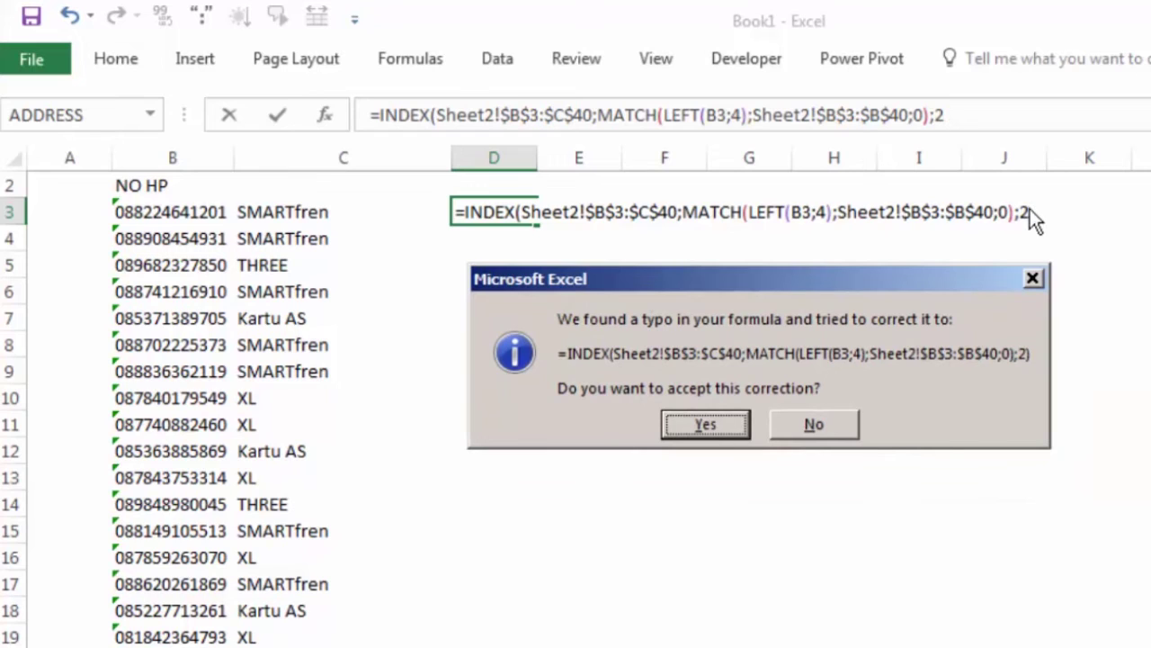
click(710, 428)
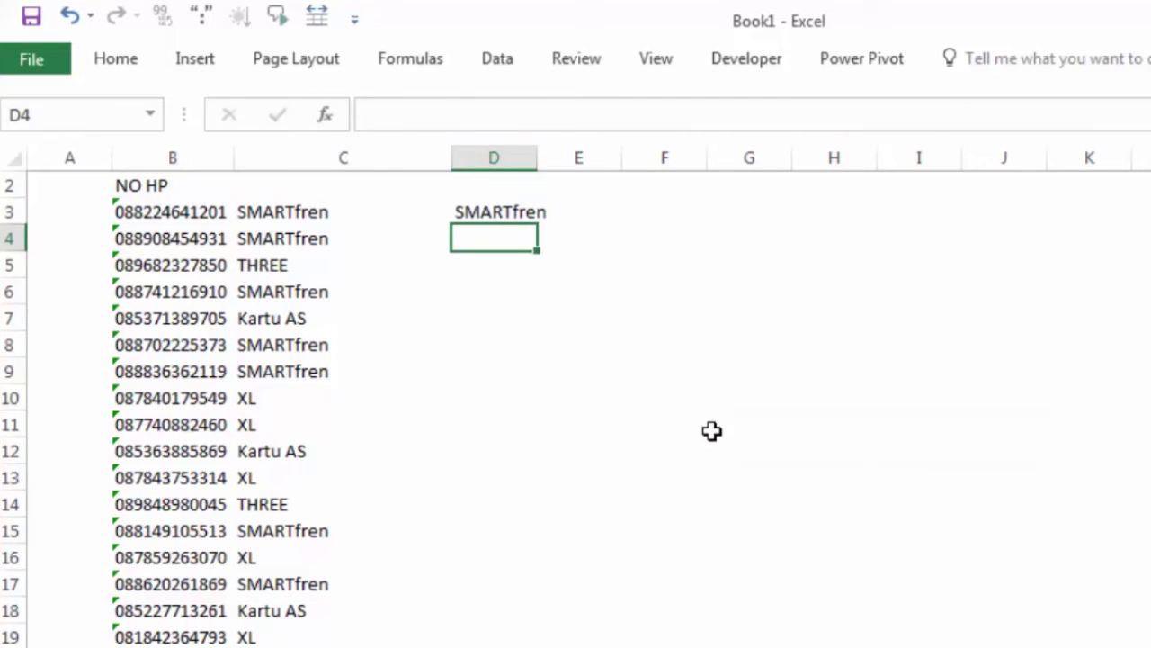
Step: Fill the INDEX-MATCH formula from D3 down column D and compare it with the VLOOKUP formulas in column C
click(486, 216)
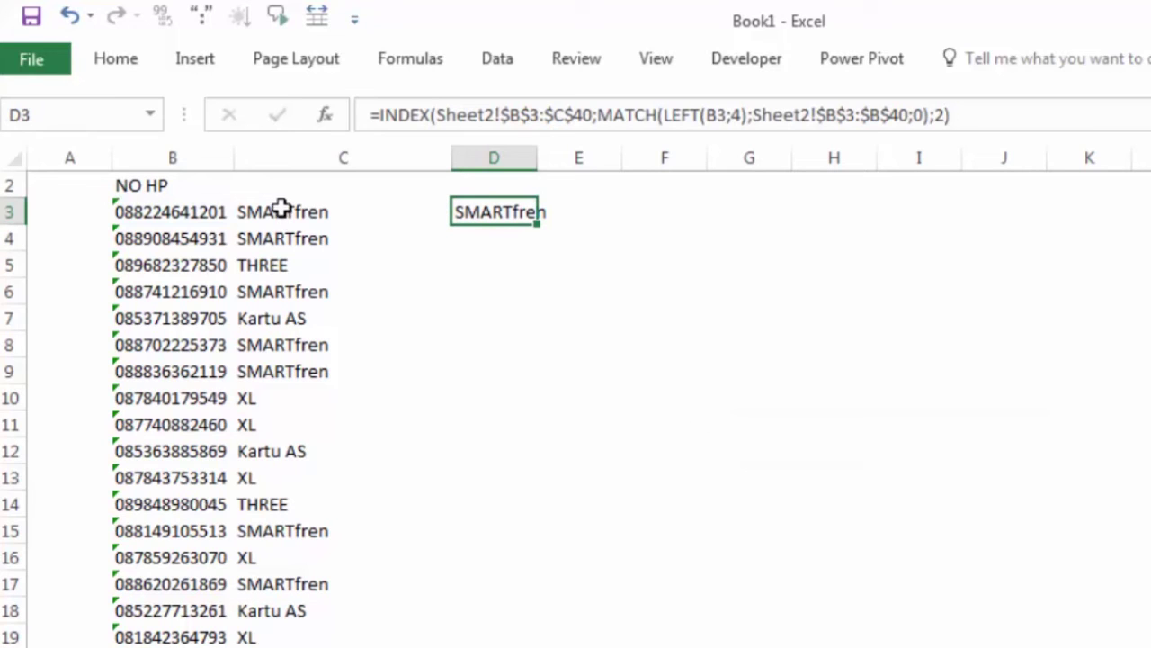
double_click(537, 228)
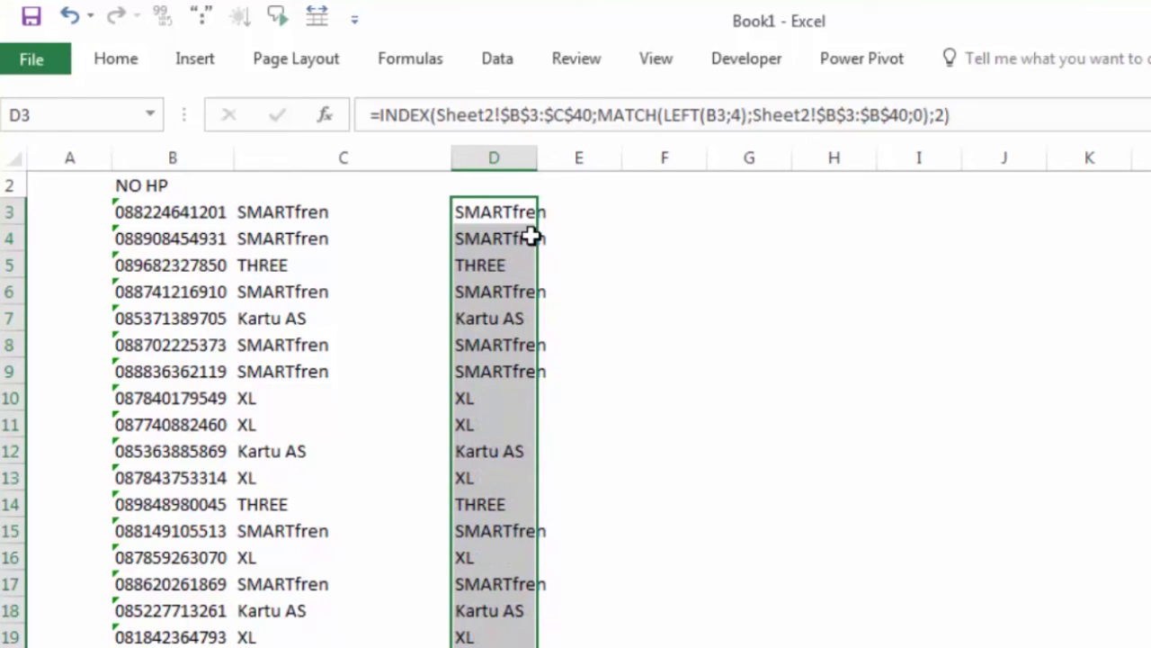
click(260, 397)
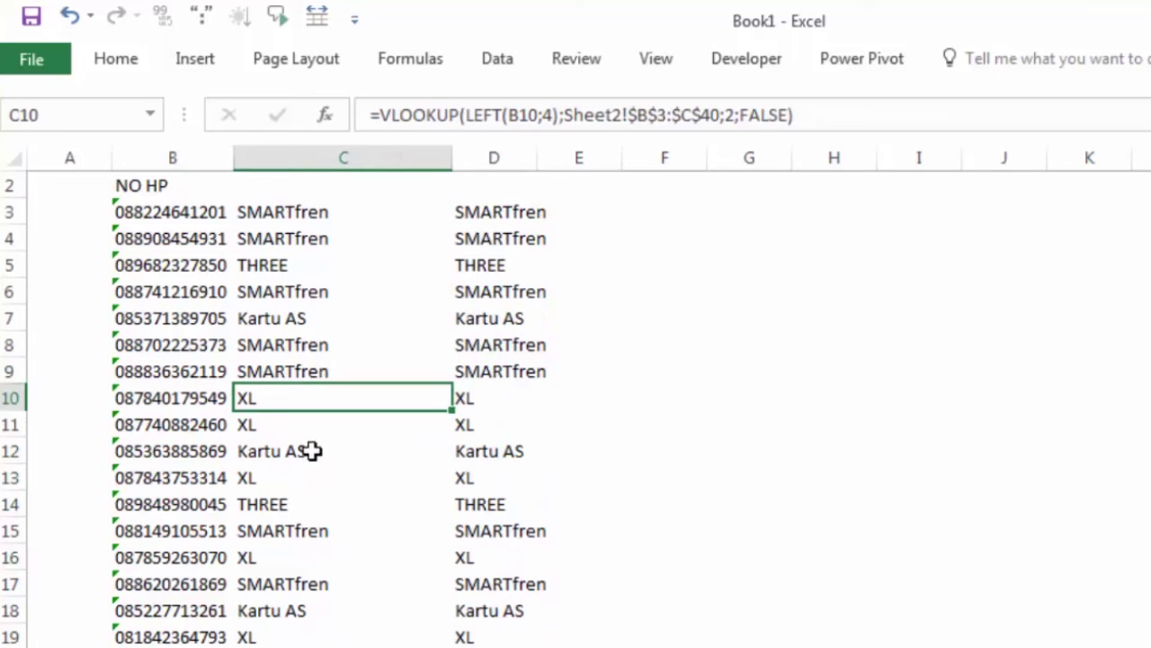
click(299, 215)
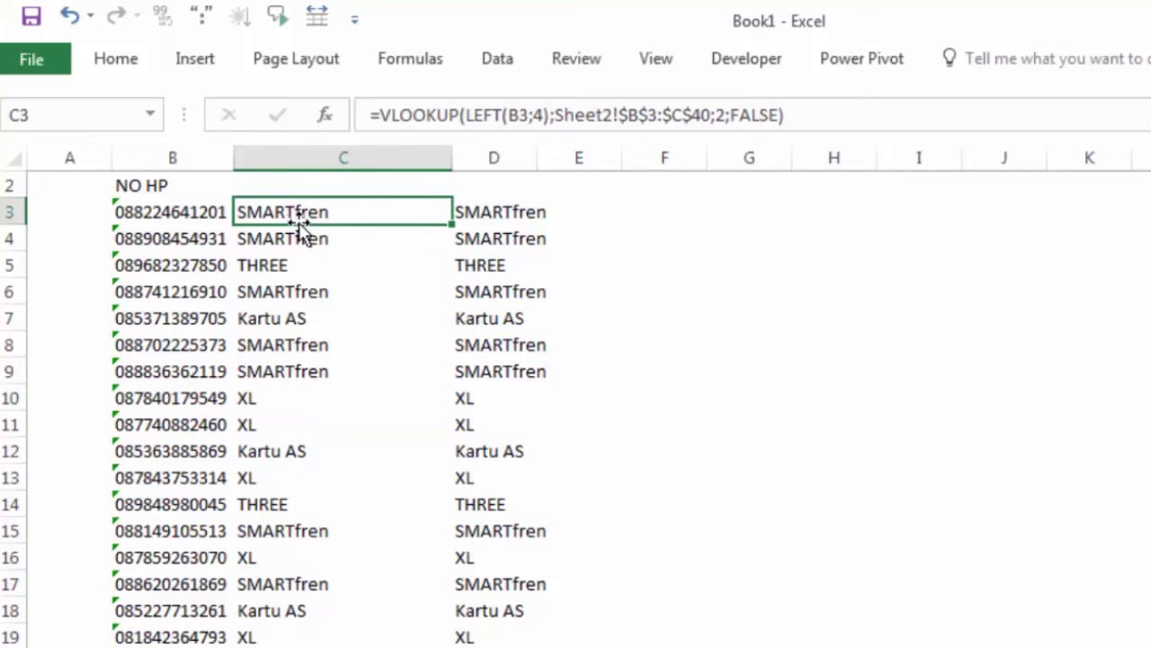
click(489, 214)
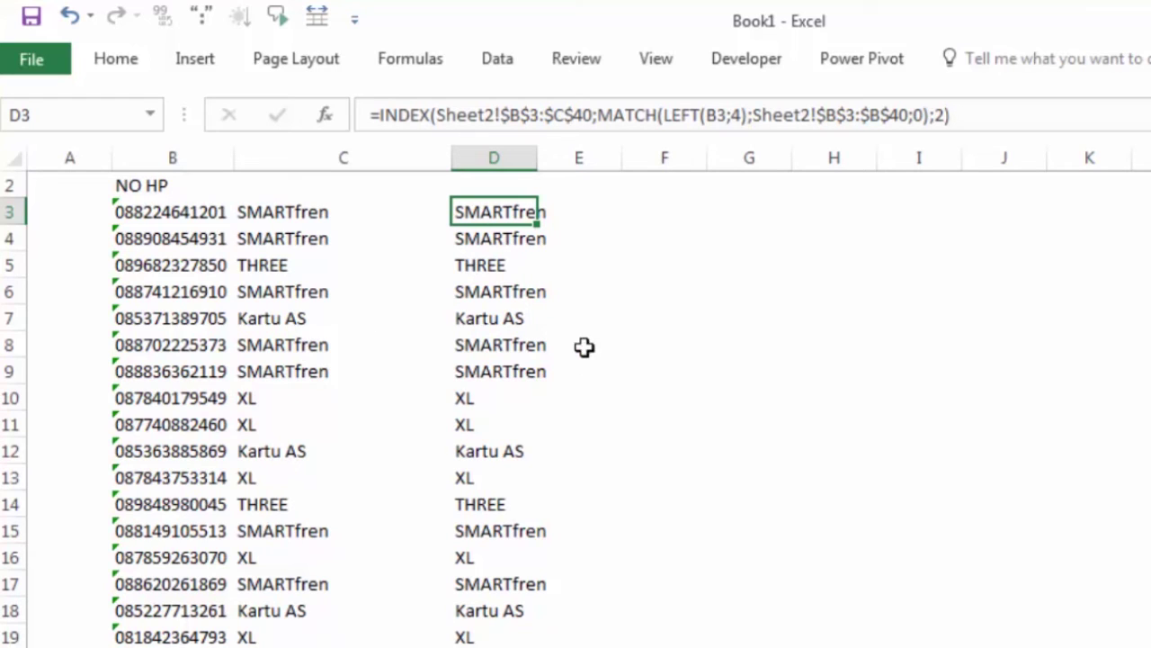
click(606, 264)
click(459, 211)
Step: Replace the formulas in columns C and D, from row 3 to the last row, with their values by copying and pasting values in place
drag(301, 211, 484, 214)
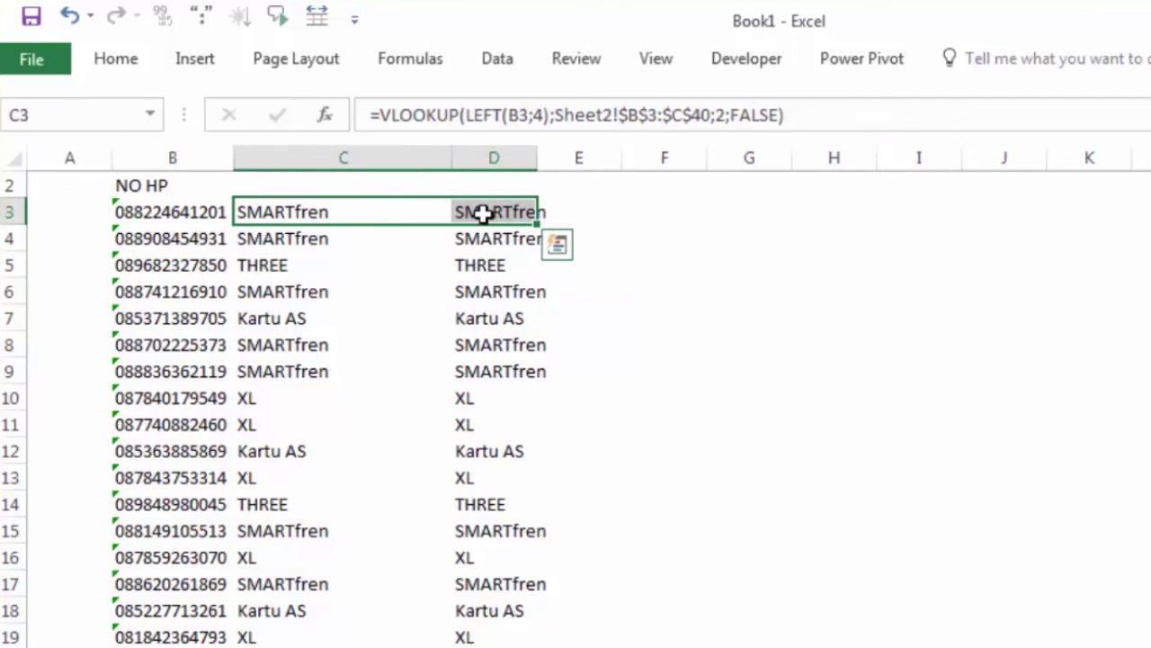
key(ctrl+shift+Down)
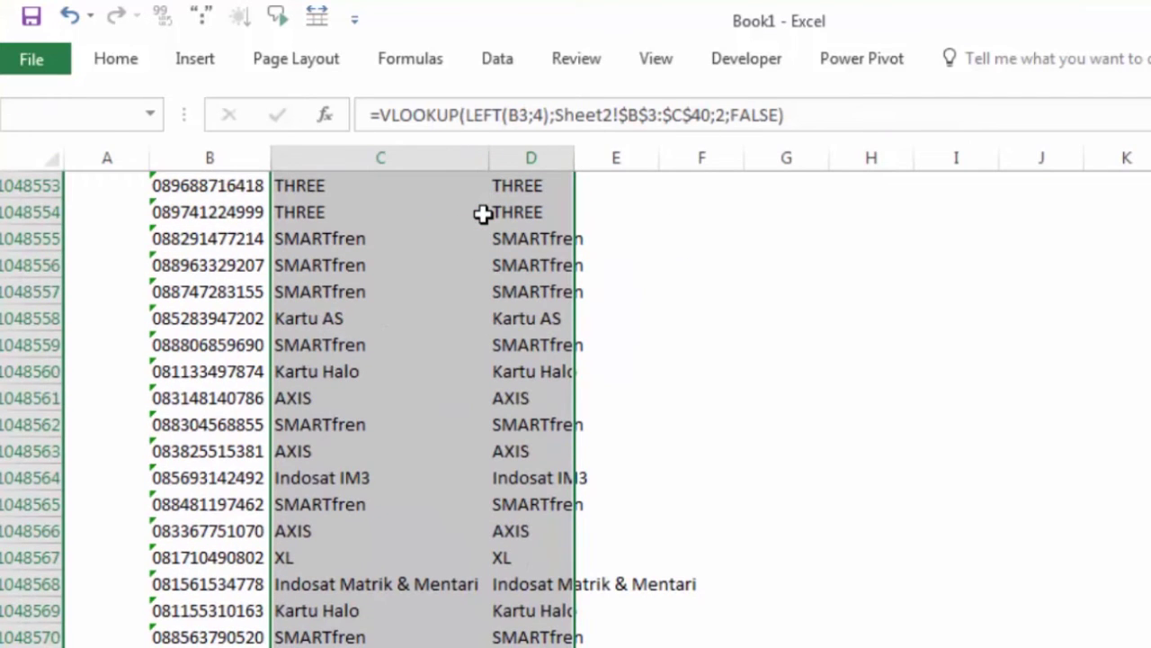
key(ctrl+c)
key(ctrl+Up)
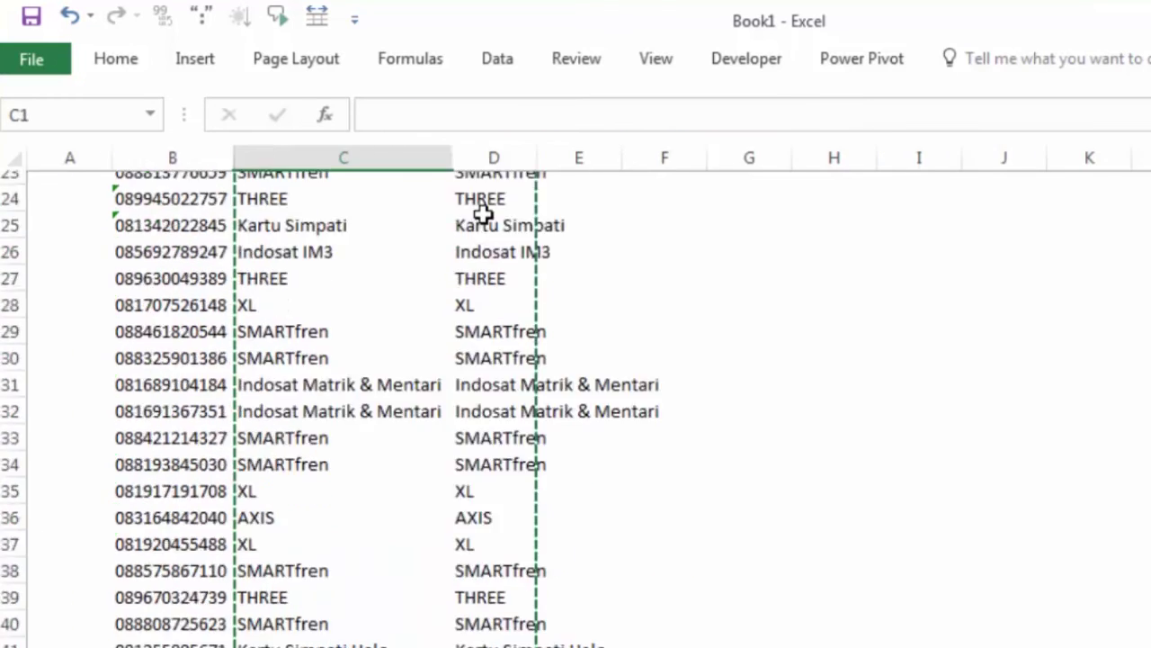
key(Down)
key(Down)
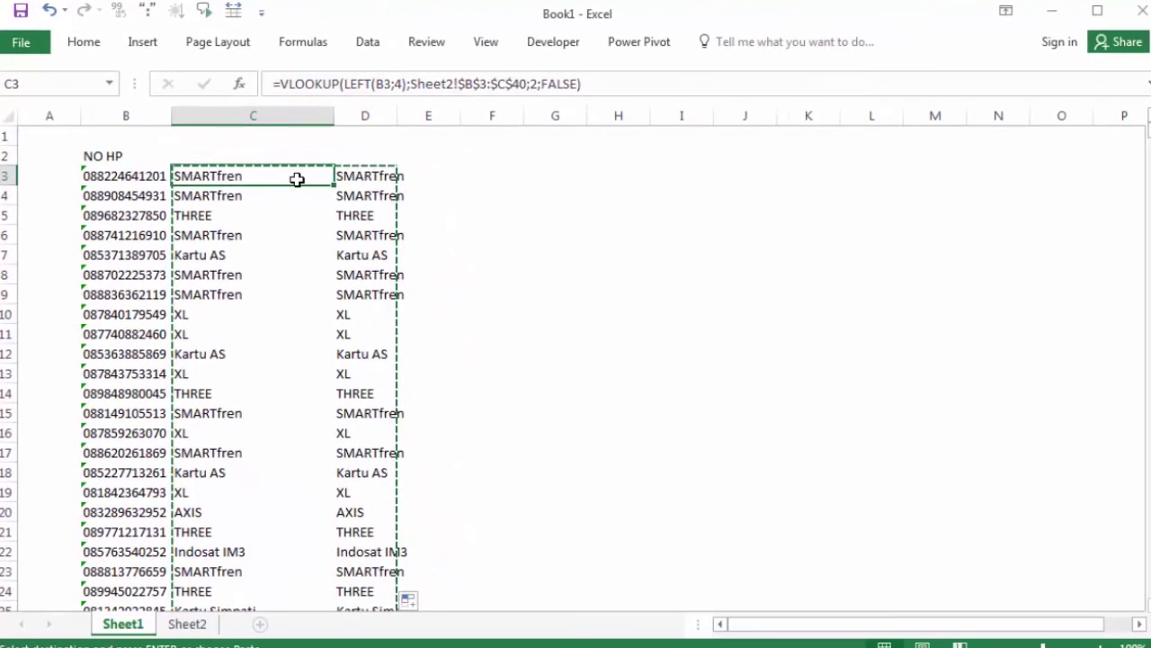
right_click(331, 199)
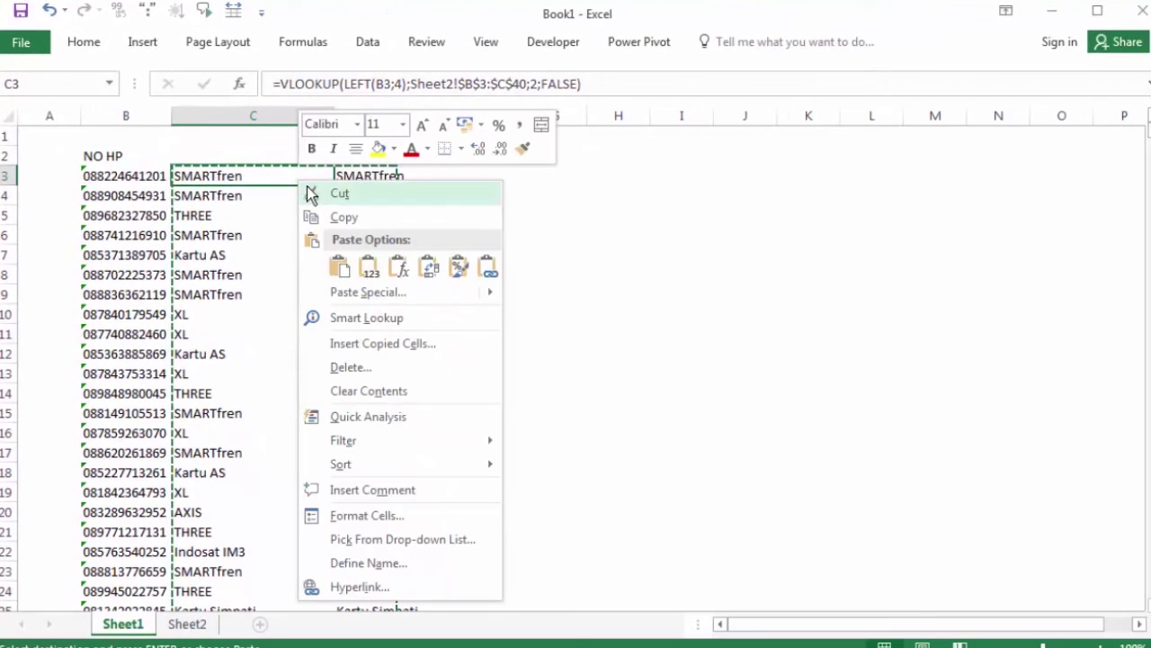
click(374, 269)
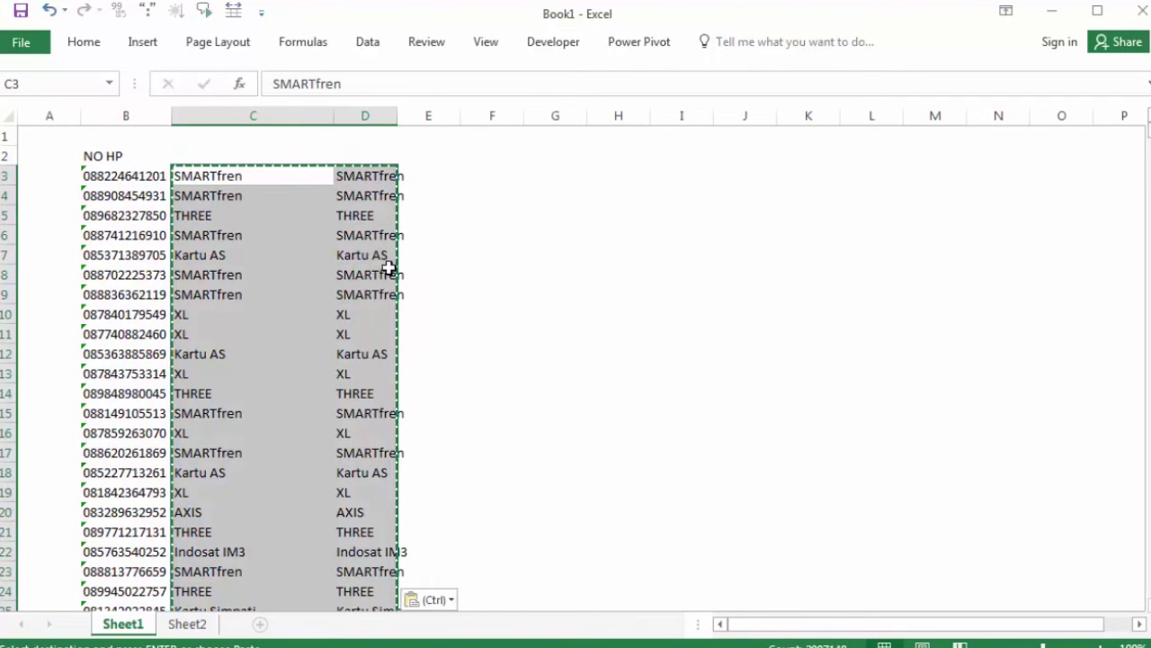
click(432, 257)
key(Escape)
Step: Check the pasted operator values in columns C and D from the first to the last row of the list
click(225, 195)
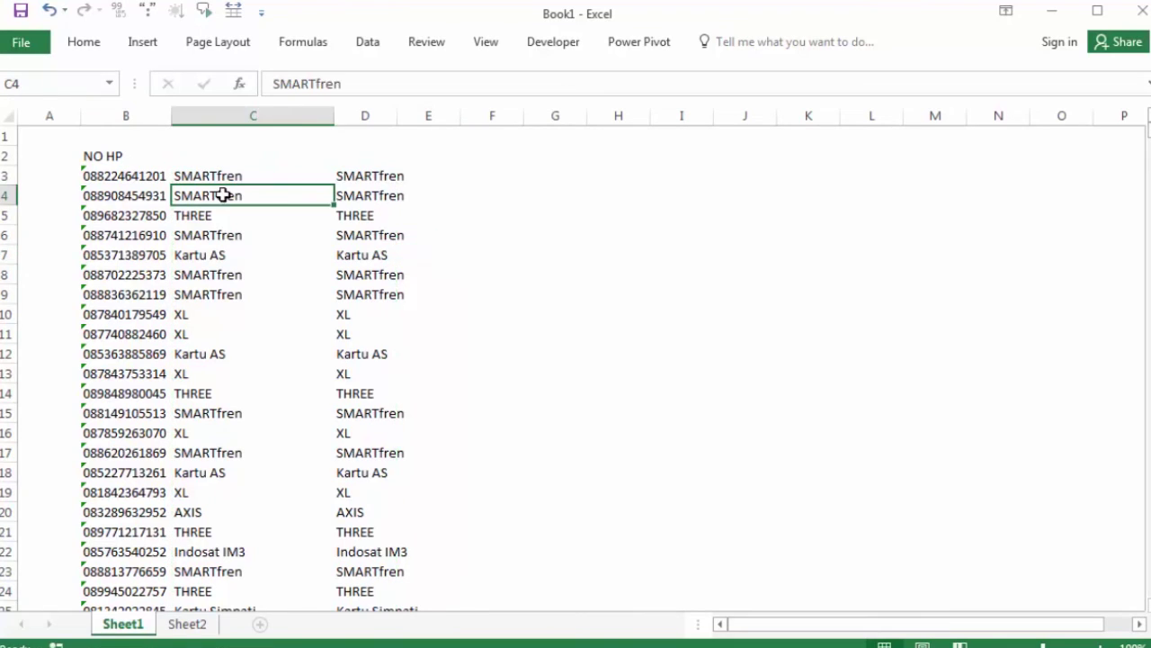
click(253, 253)
key(ctrl+Down)
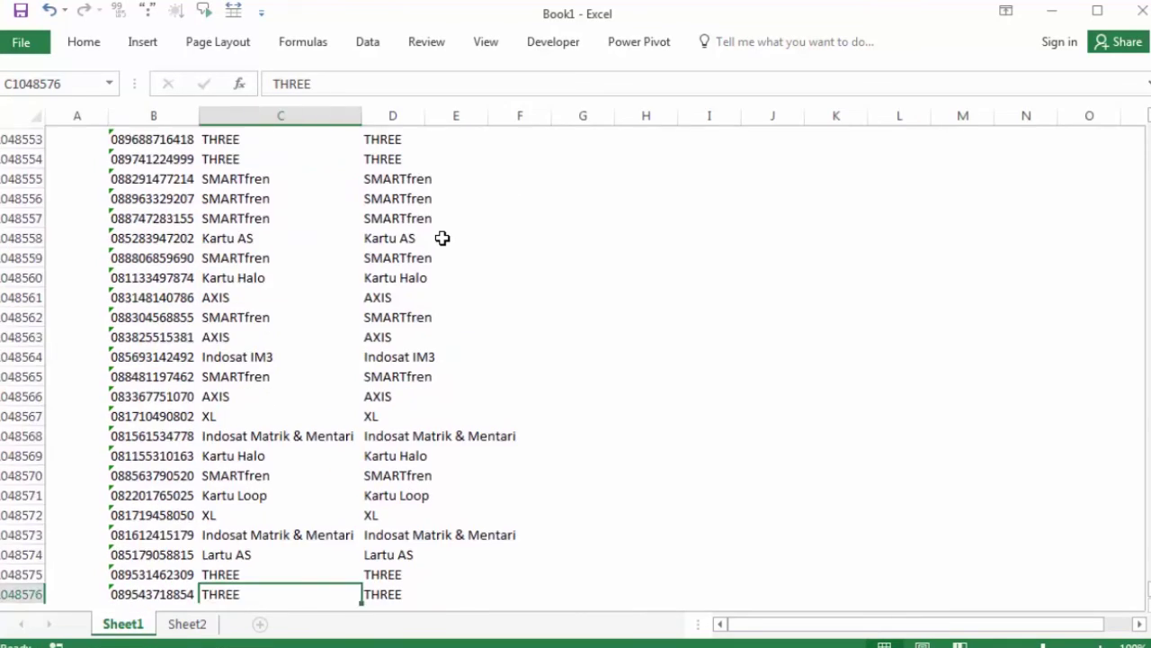
key(ctrl+Up)
key(ctrl+Down)
key(ctrl+Up)
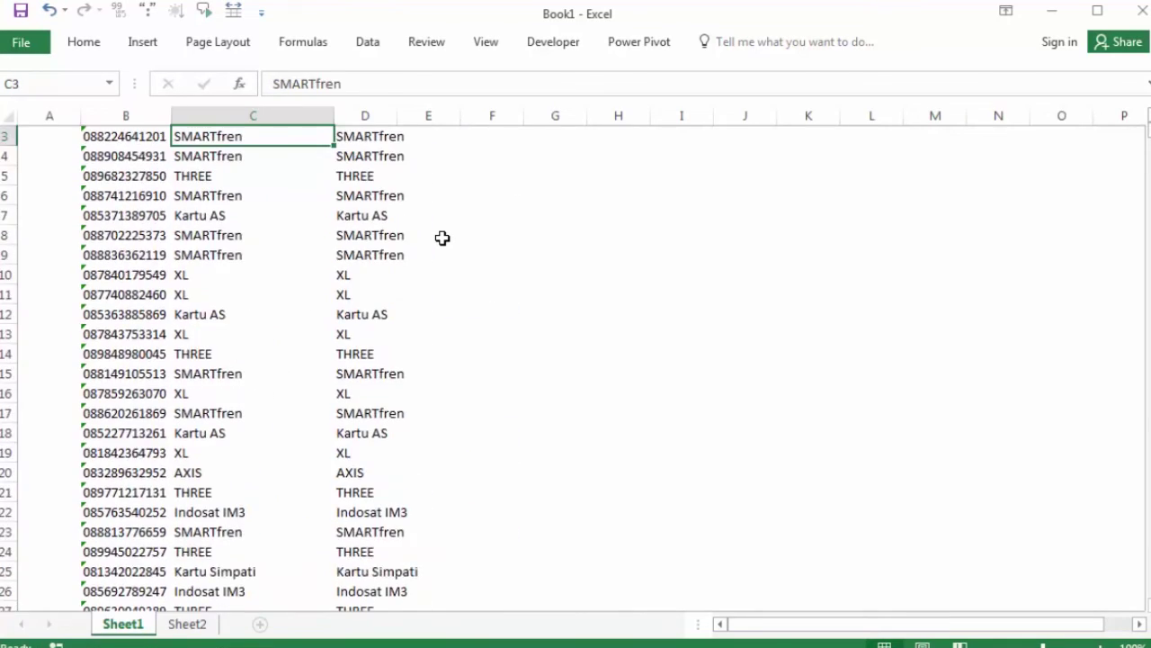
key(Left)
key(ctrl+Right)
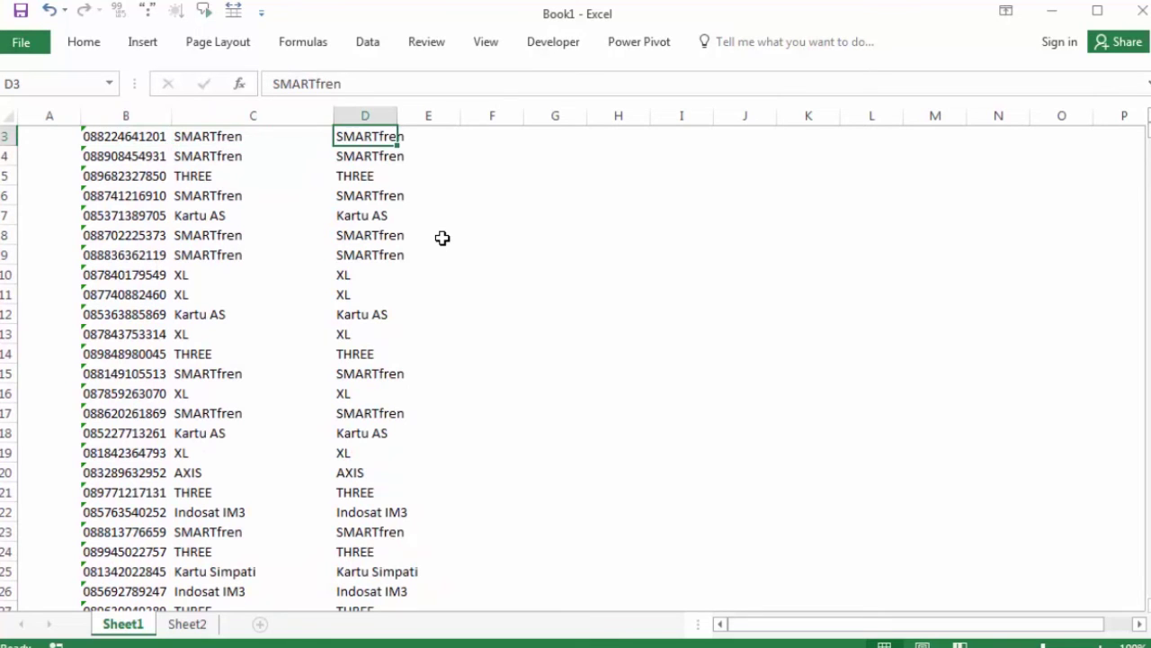
key(ctrl+Left)
key(Right)
key(ctrl+Down)
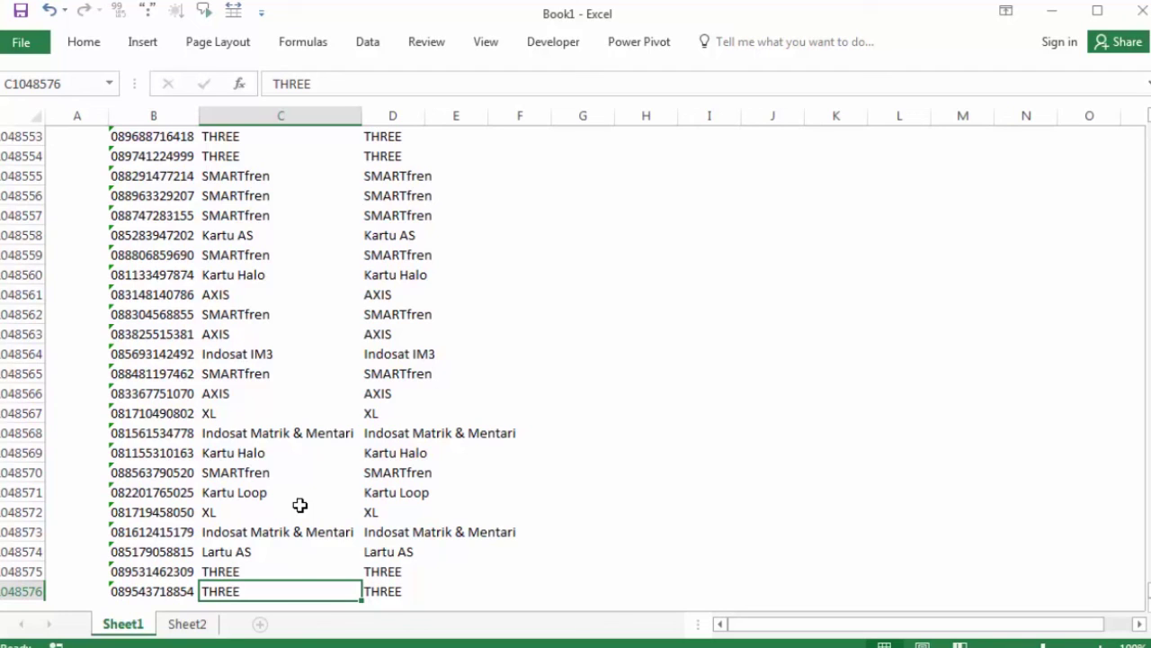
click(620, 216)
click(126, 254)
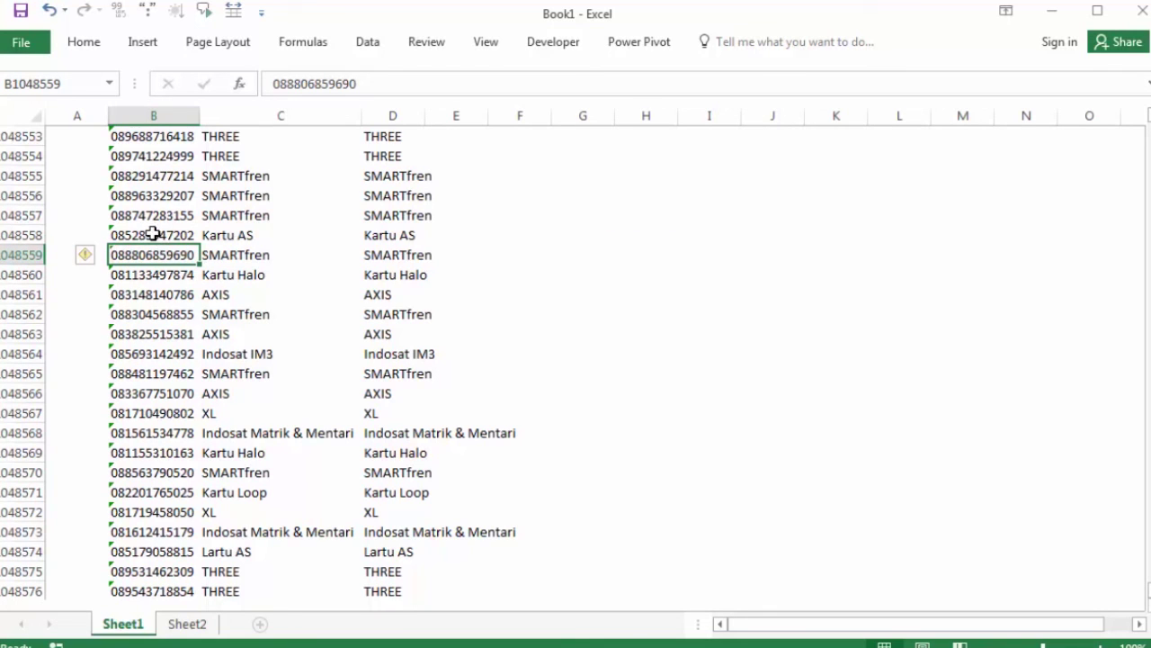
click(154, 234)
click(516, 233)
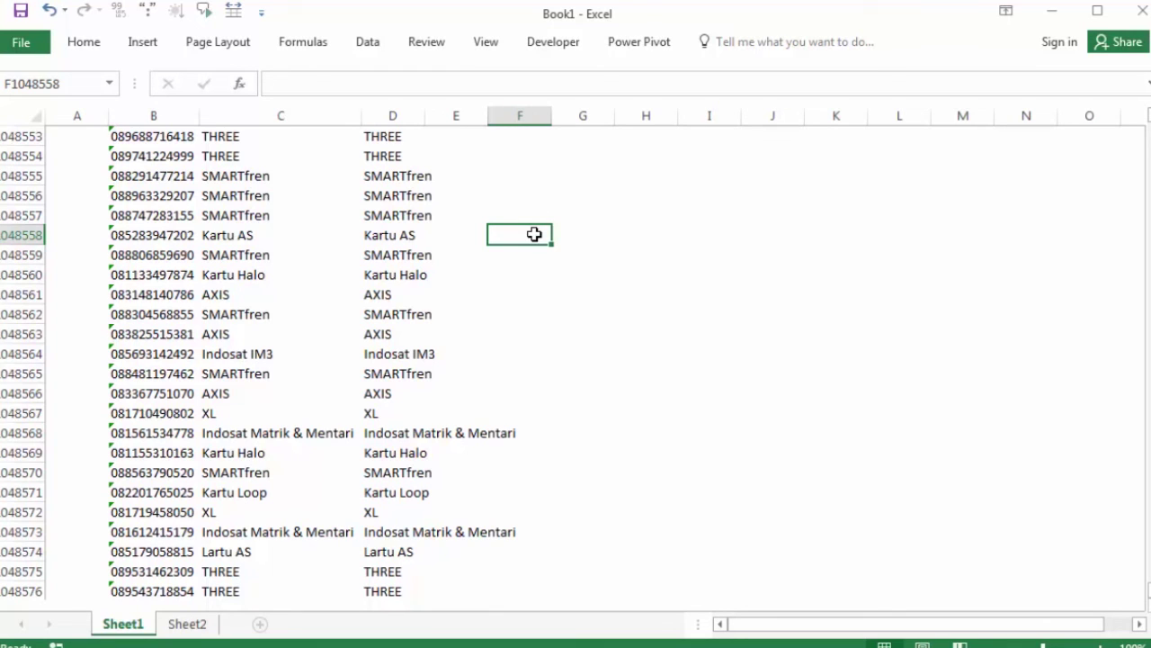
click(261, 274)
click(253, 334)
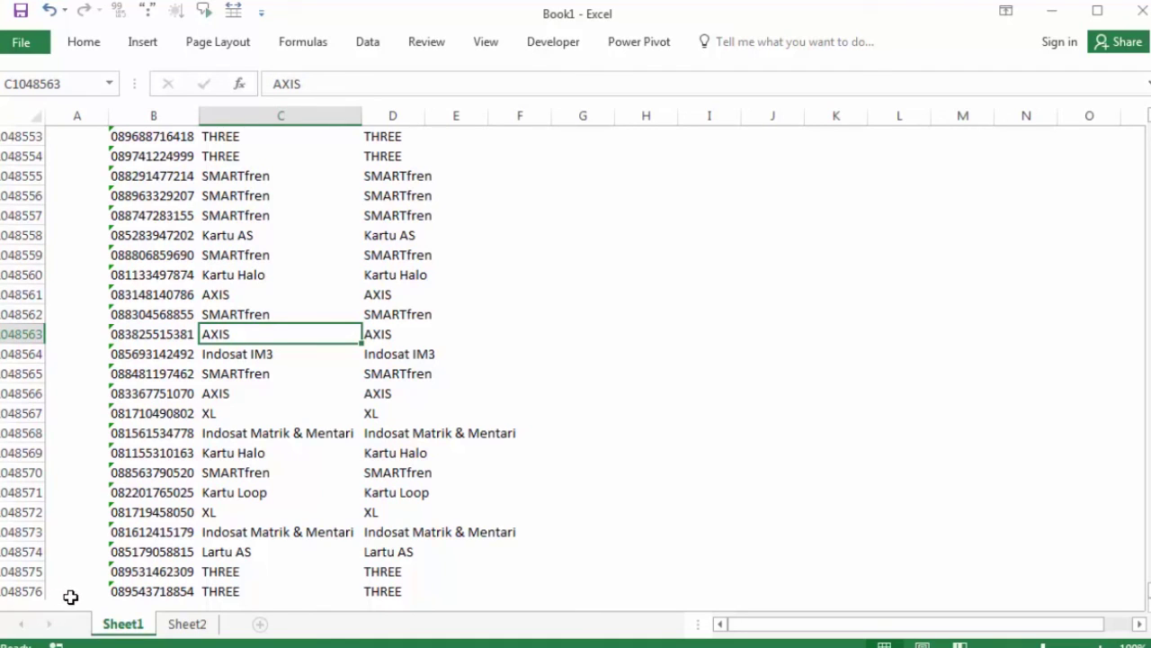
click(493, 410)
click(520, 315)
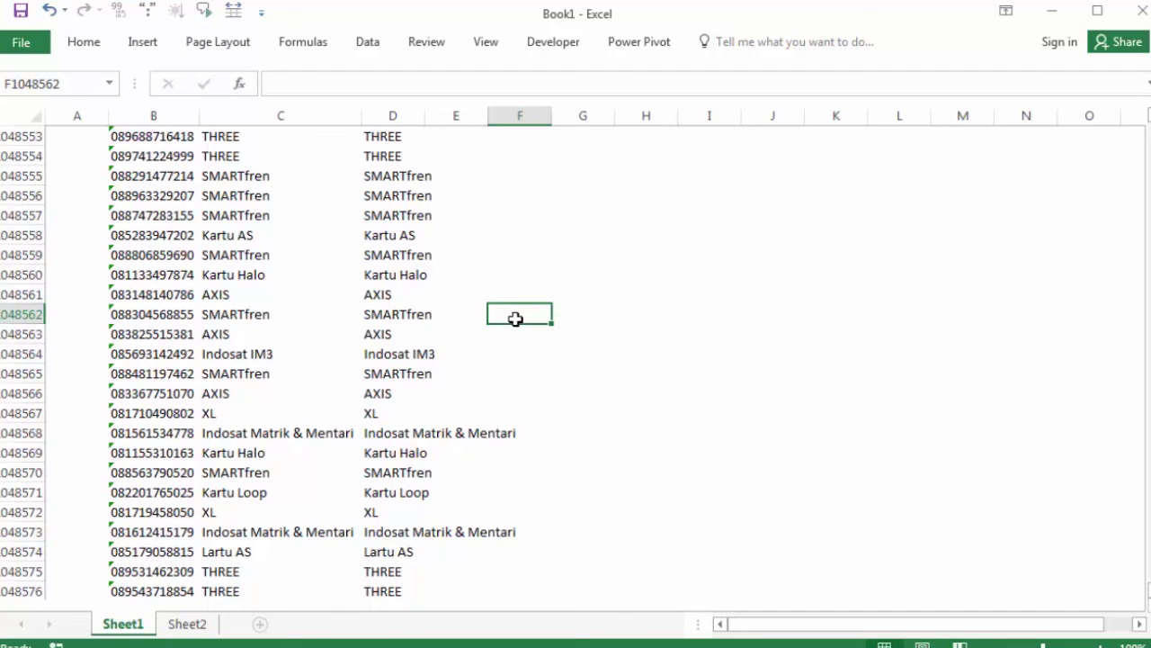
click(135, 393)
click(144, 331)
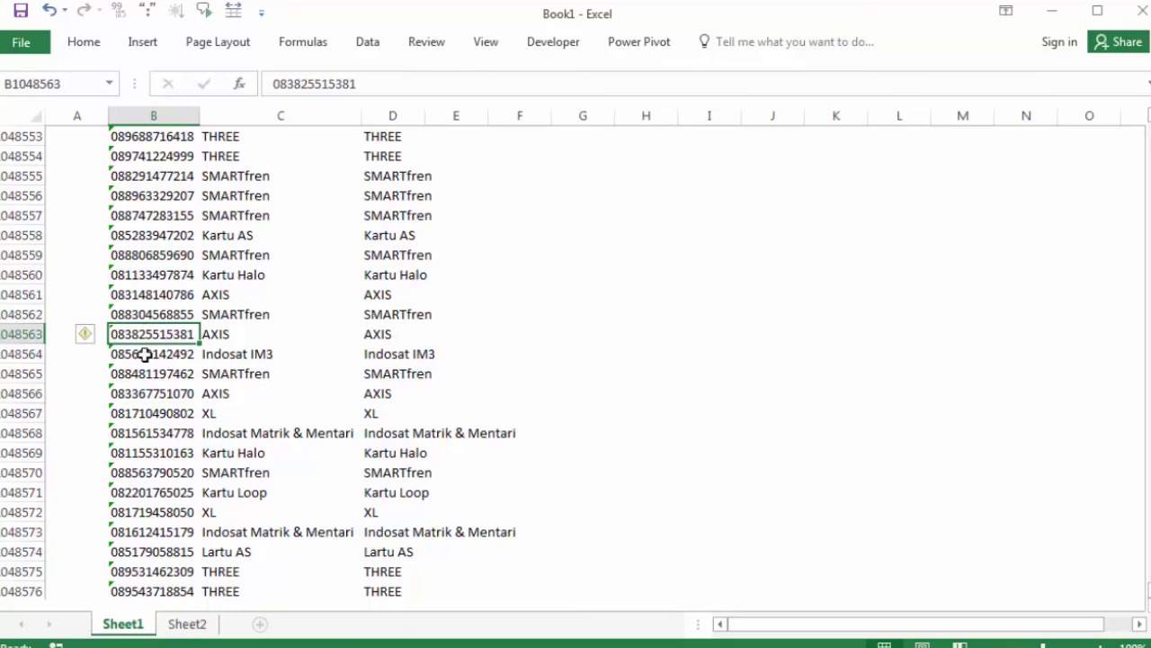
click(144, 388)
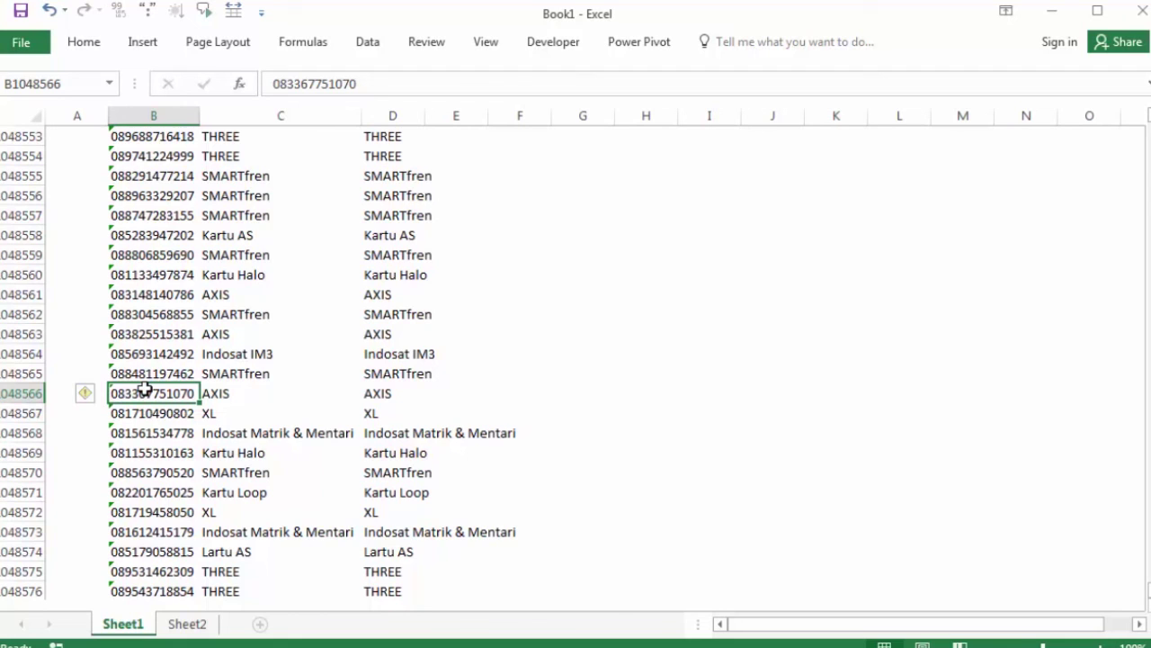
key(Right)
key(Left)
key(Right)
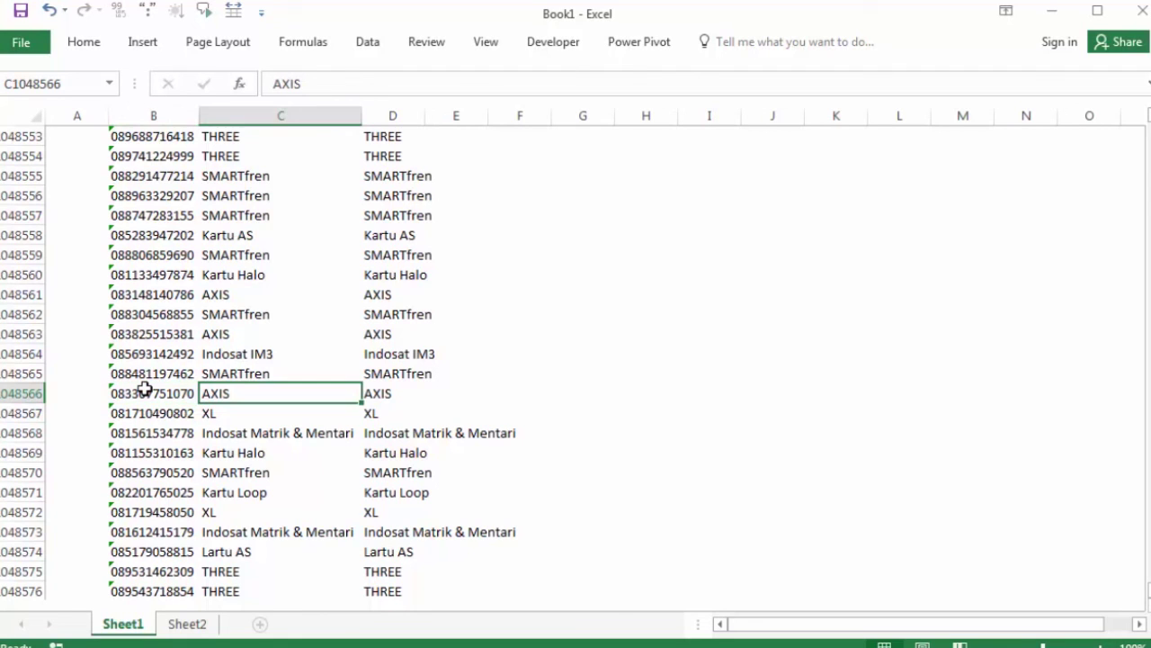